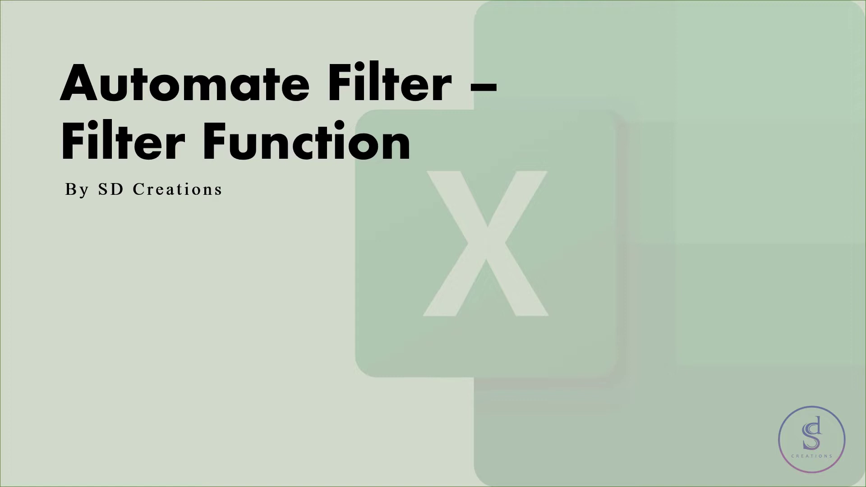
Step: Switch from the title slide to the Book1 workbook holding the client table
key("alt+Tab")
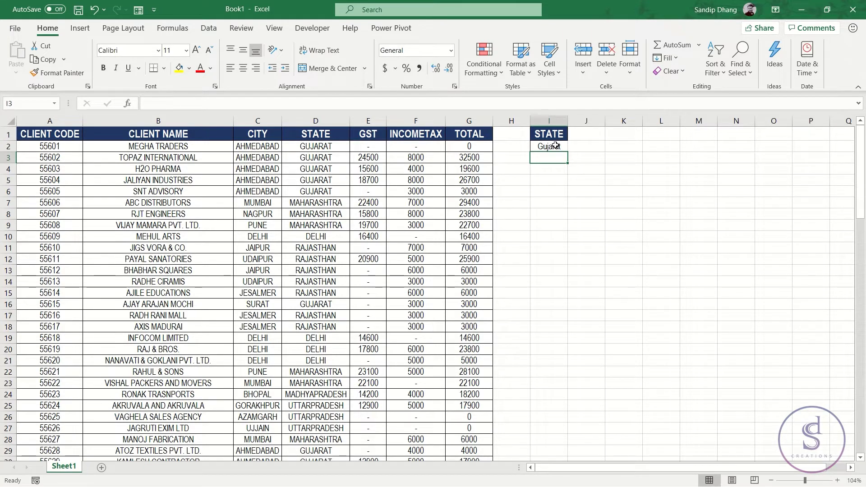
left_click(555, 145)
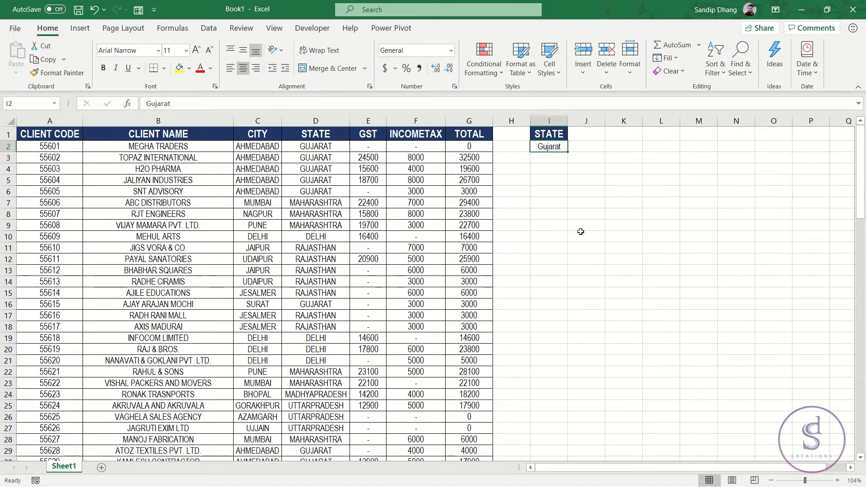
left_click(553, 182)
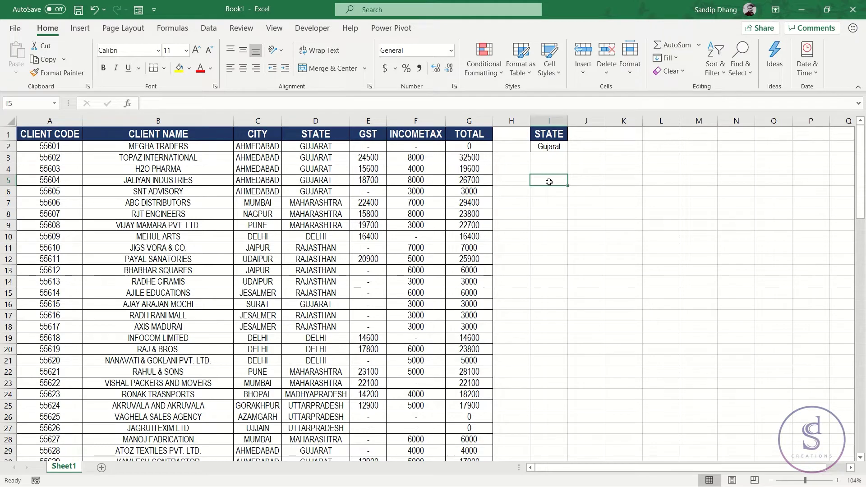
Step: Begin =FILTER in I5 with A1:G101 as the array and start the STATE include test
type("=filter")
key("Tab")
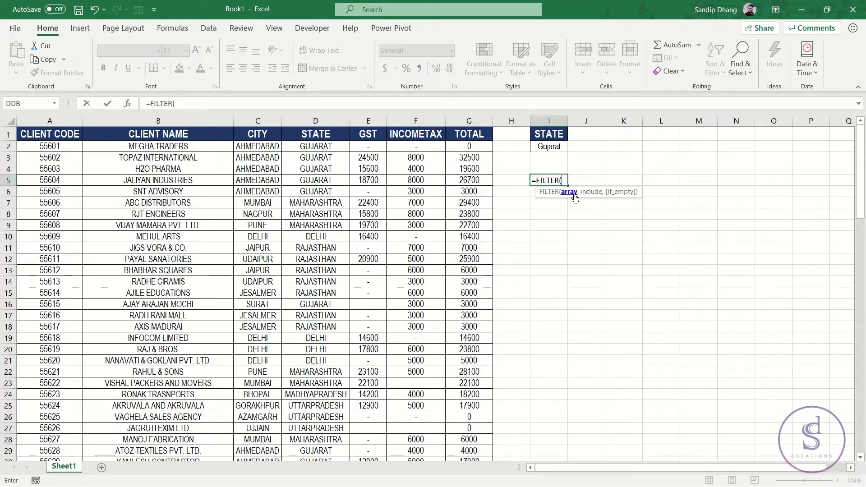
left_click(69, 136)
key("ctrl+shift+Right")
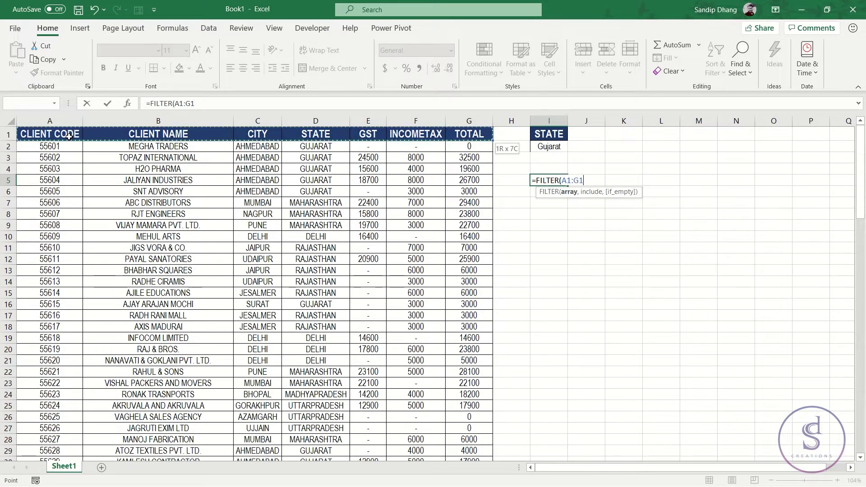
key("ctrl+shift+Down")
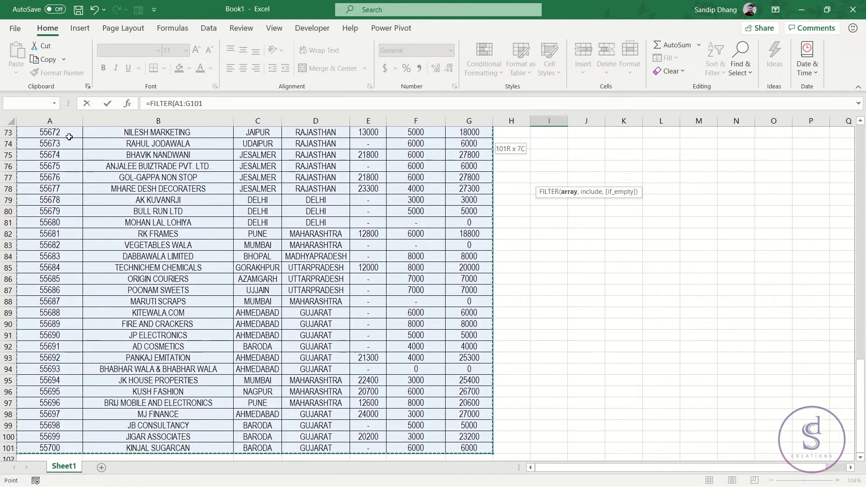
scroll(69, 136, "up", 10)
scroll(69, 137, "up", 10)
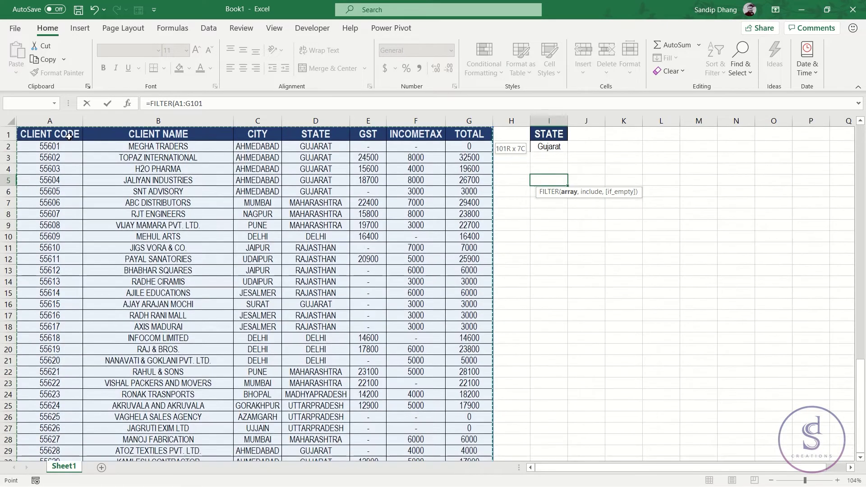
type(",")
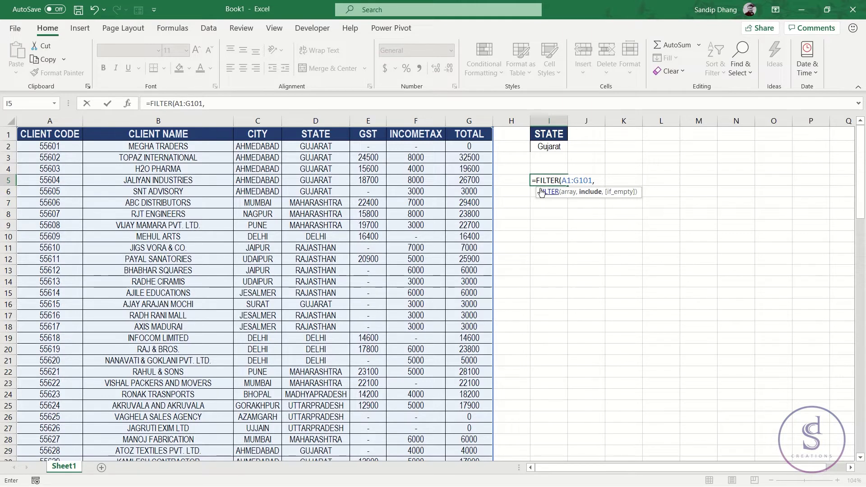
left_click(329, 133)
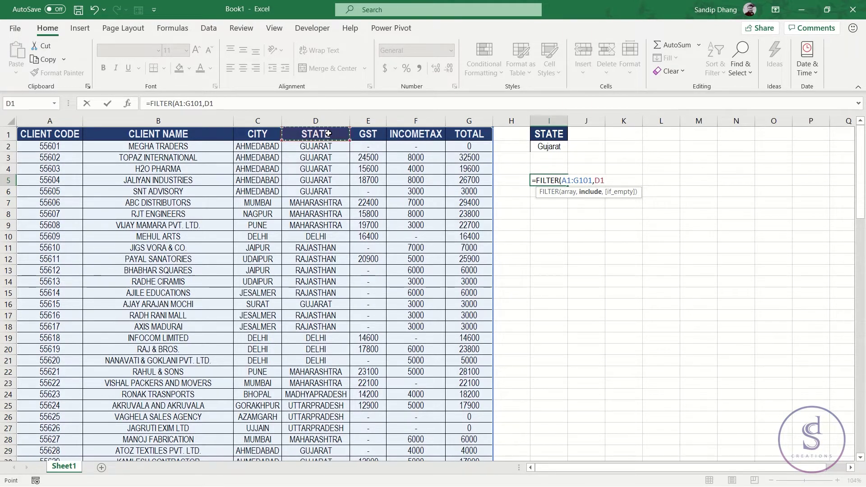
Step: Complete and enter =FILTER(A1:G101,D1:D101=I2,"No Data Found") in I5
key("ctrl+shift+Down")
scroll(329, 134, "down", 12)
scroll(328, 133, "up", 20)
scroll(328, 134, "up", 12)
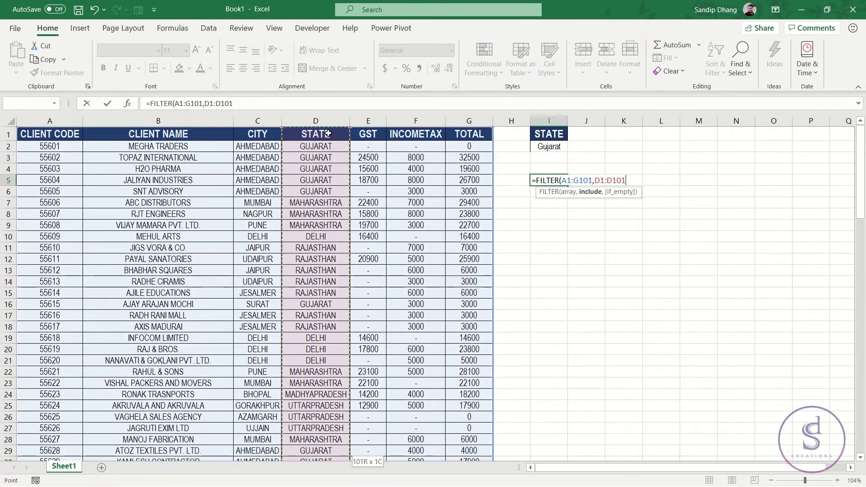
type("=")
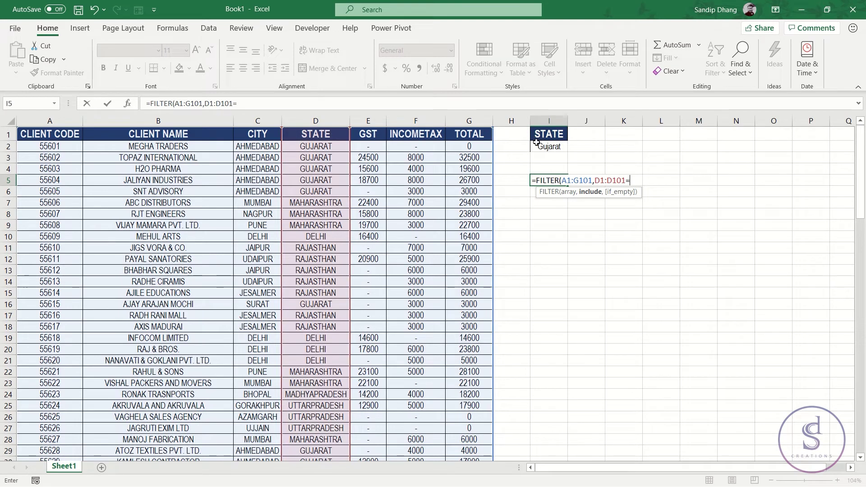
left_click(536, 142)
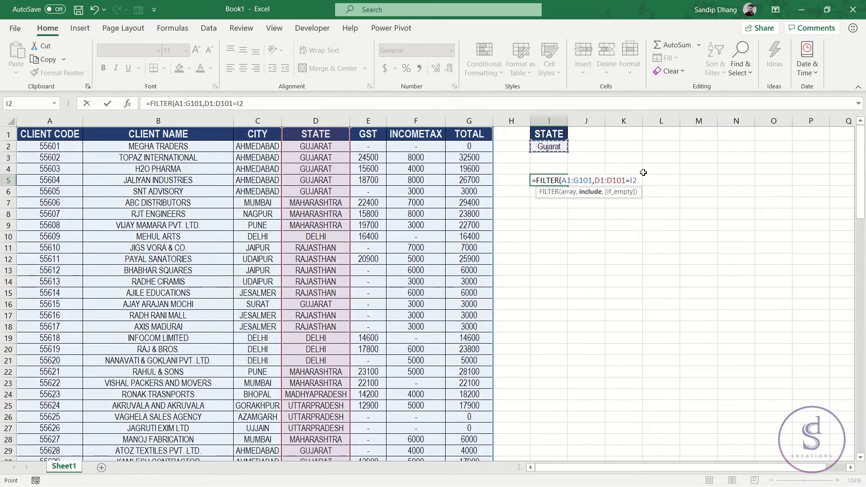
type(",")
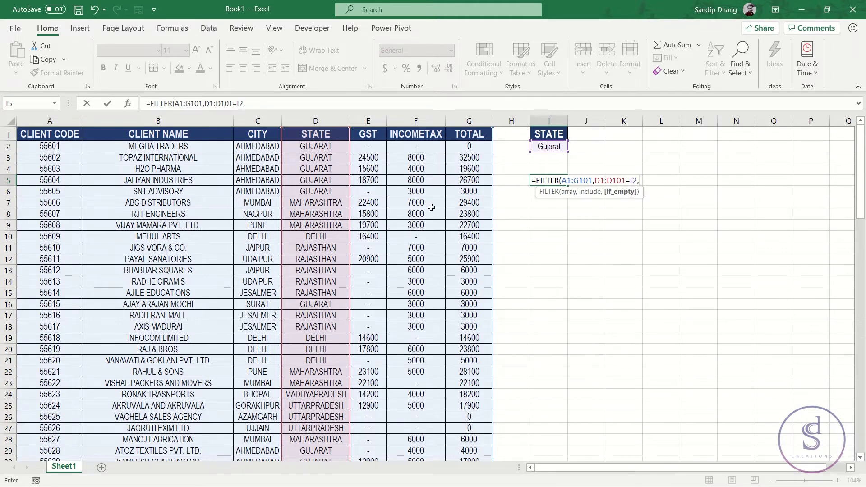
type("\"")
type("No ")
type("Data Foun")
type("d\"")
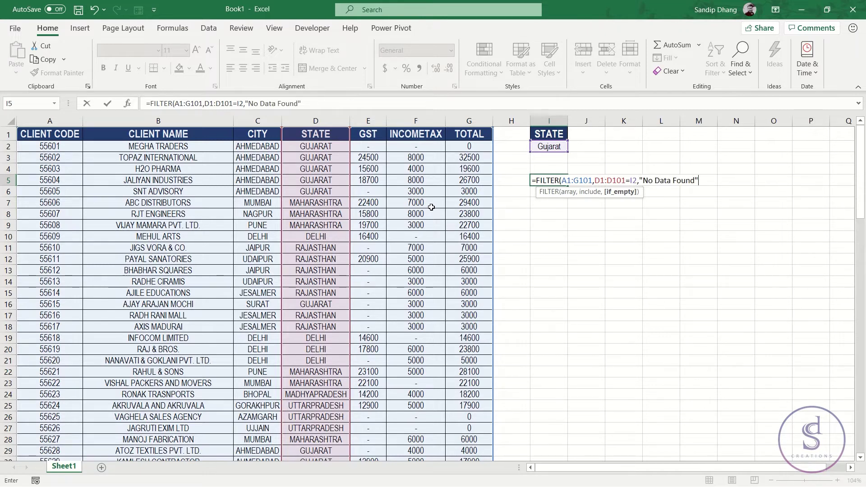
type(")")
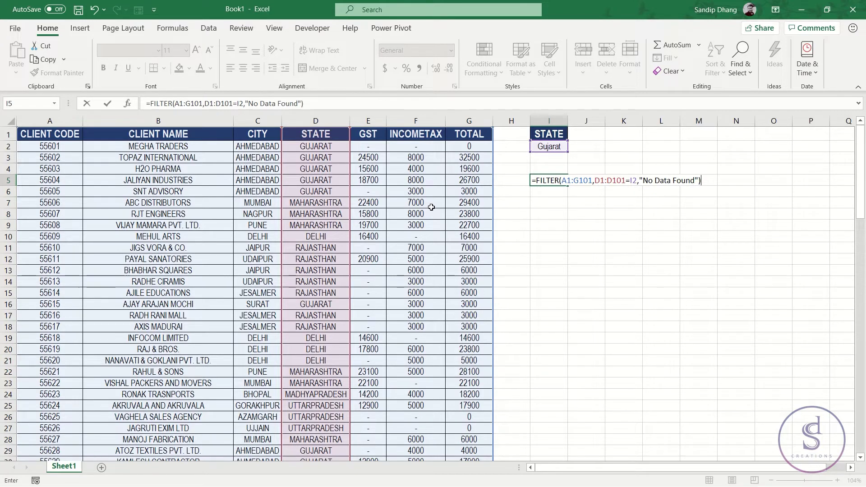
key("Return")
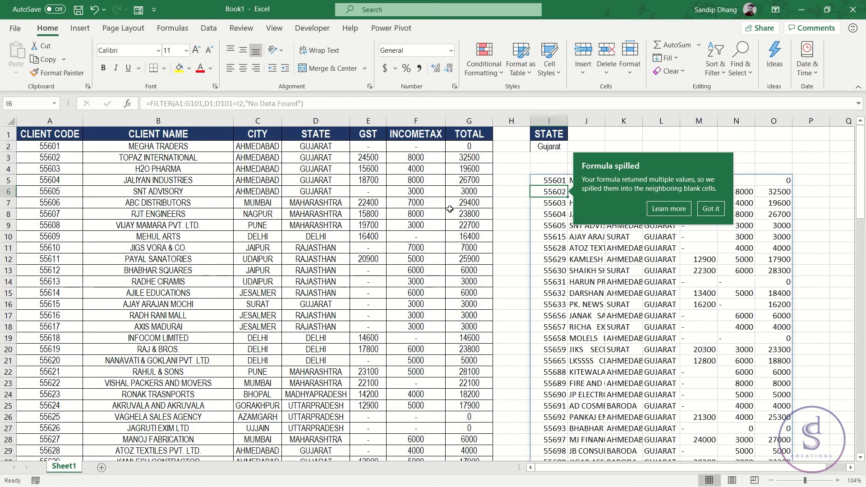
Step: Dismiss the spill tip and autofit columns J and K for client names and cities
left_click(709, 211)
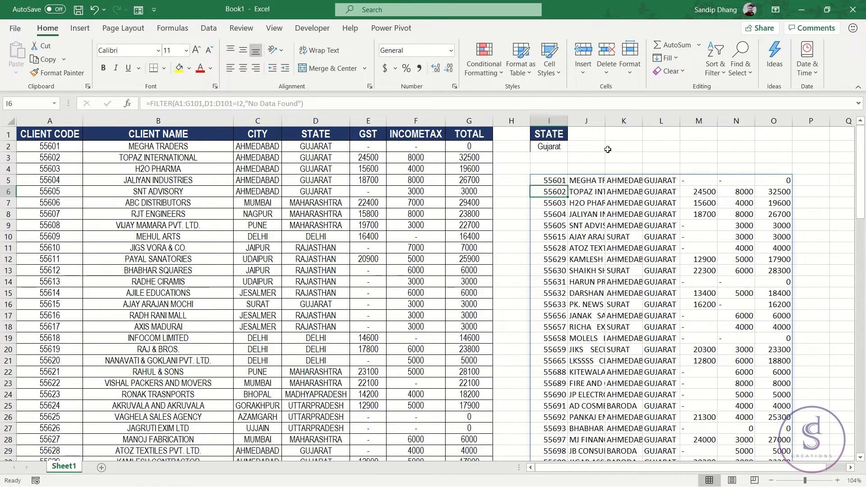
double_click(606, 124)
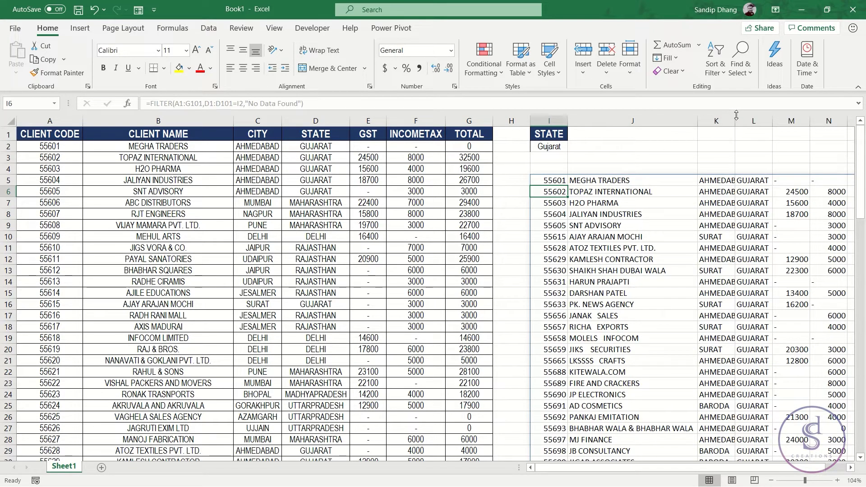
double_click(734, 120)
scroll(764, 179, "right", 3)
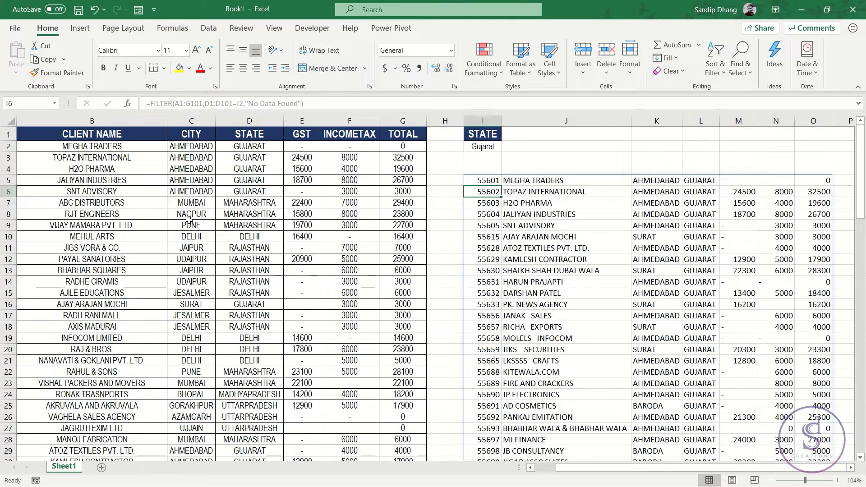
scroll(36, 202, "left", 3)
mouse_move(48, 137)
left_mouse_down()
mouse_move(390, 147)
mouse_move(475, 130)
left_mouse_up()
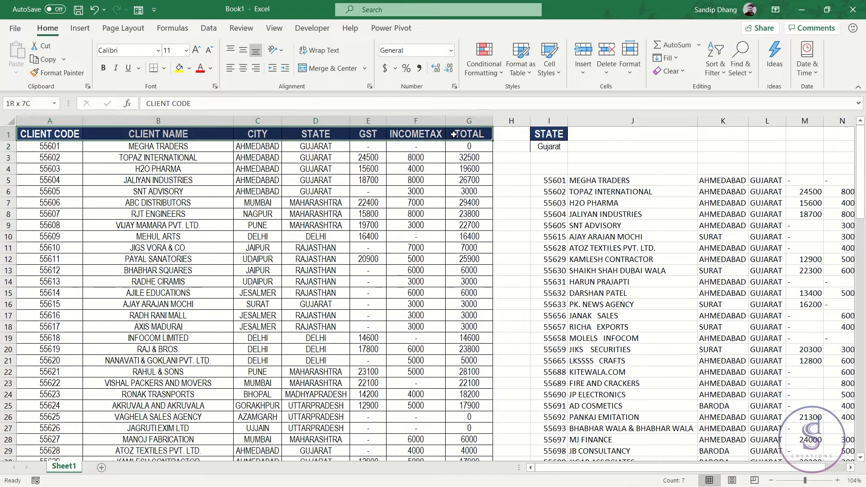
Step: Paste the A1:G1 headers into I4 above the results and autofit column I
key("ctrl+c")
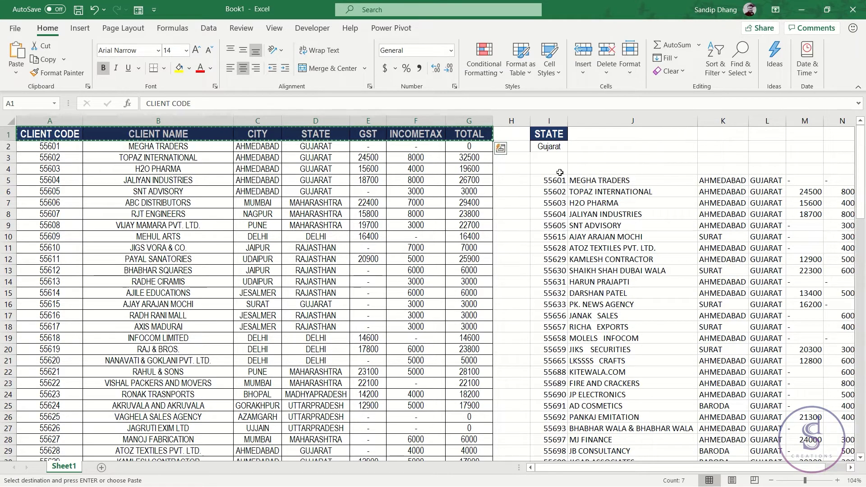
left_click(561, 172)
key("Return")
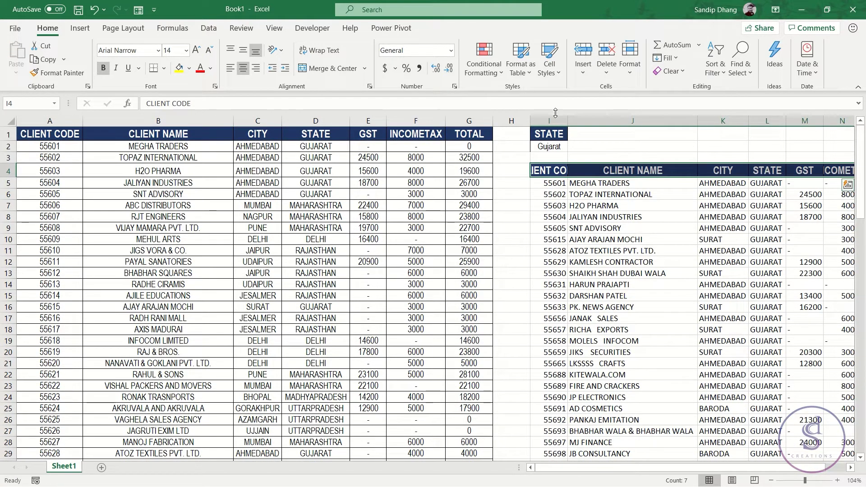
double_click(567, 117)
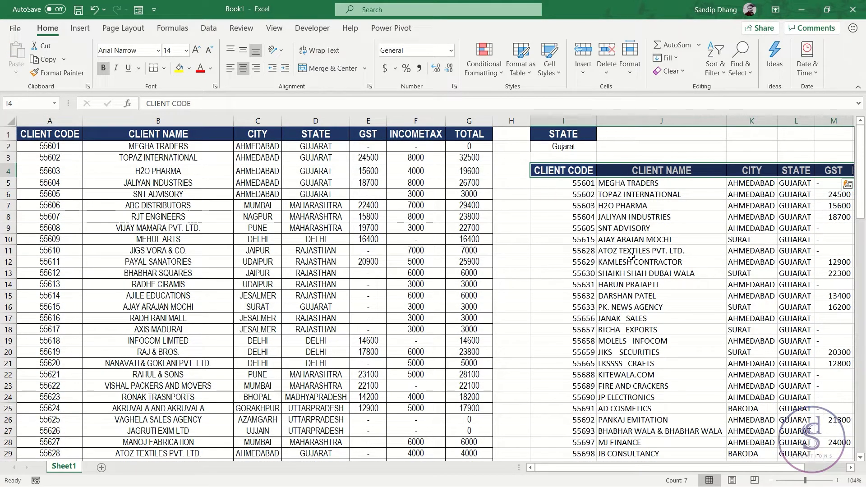
scroll(630, 256, "right", 2)
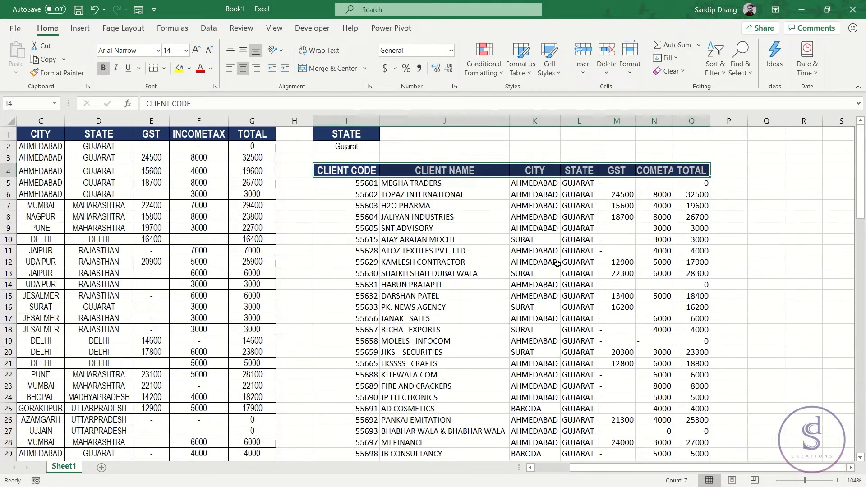
scroll(557, 265, "down", 4)
scroll(557, 265, "down", 2)
scroll(557, 265, "up", 6)
left_click(330, 143)
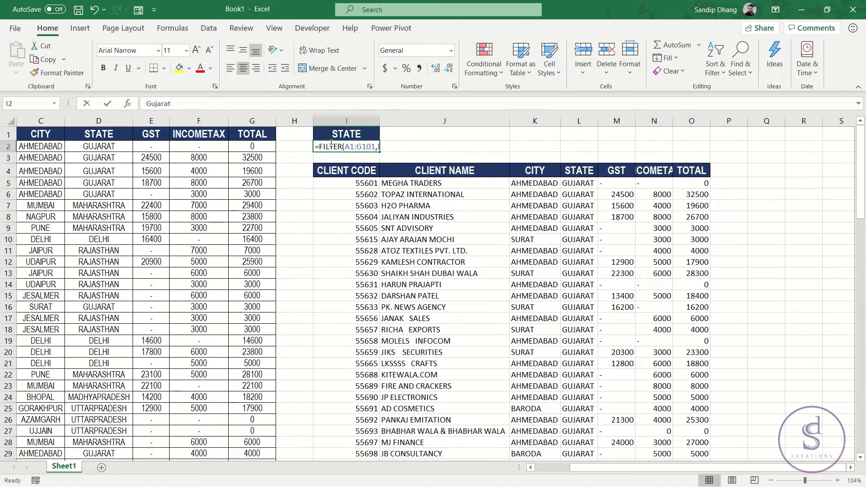
Step: Try Delhi and then Maharashtra as the state criterion in I2
type("Delhi")
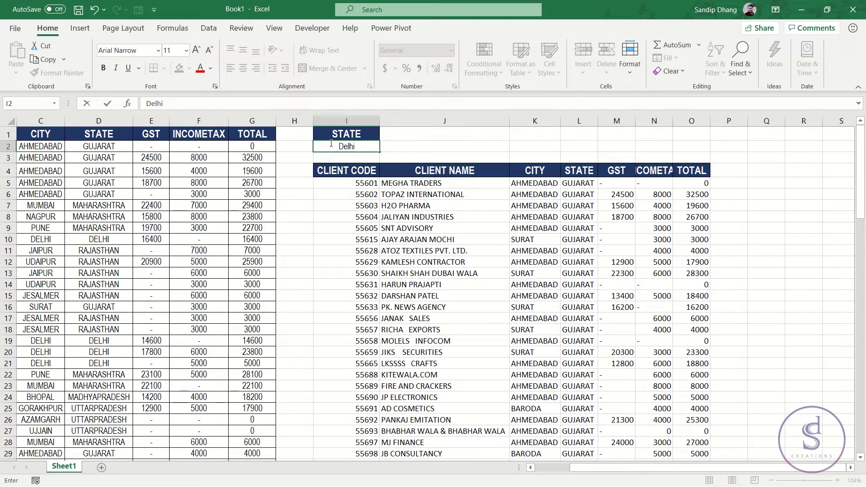
key("Return")
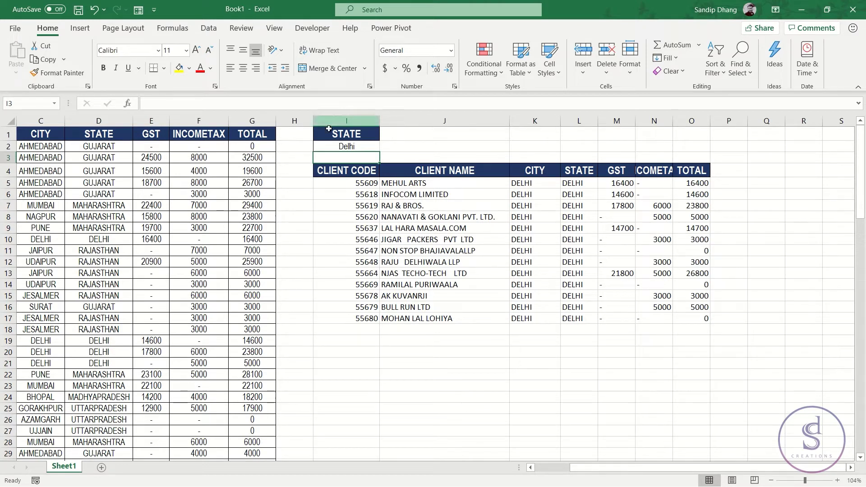
left_click(346, 149)
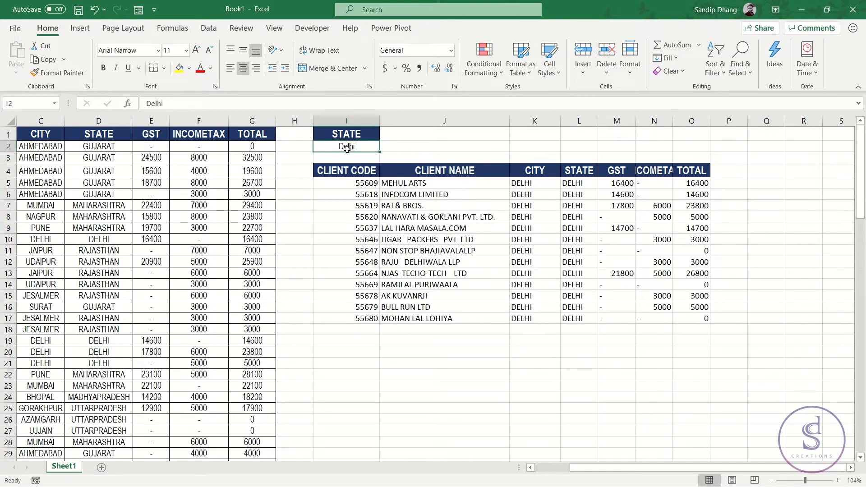
type("Maharas")
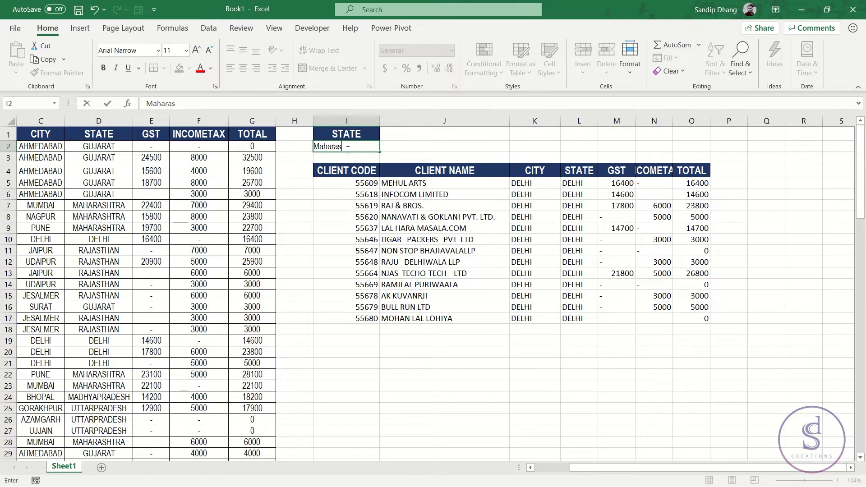
type("htra")
key("Return")
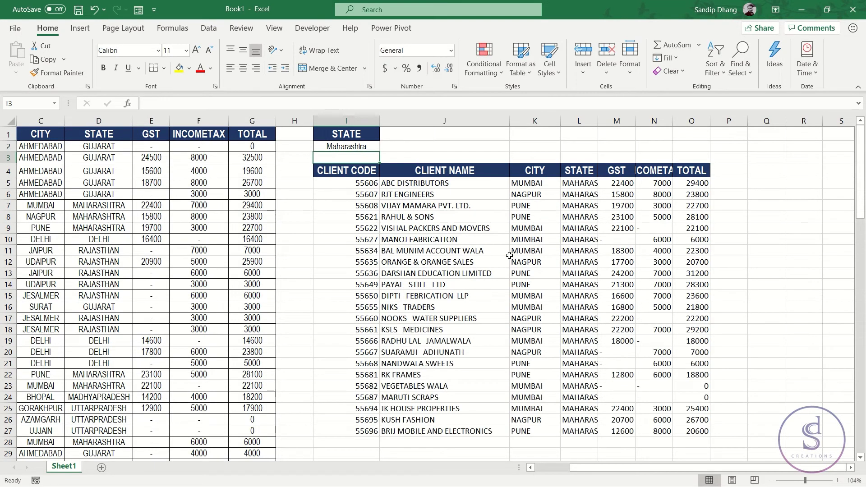
Step: Autofit the results STATE column and change the state criterion to West Bengal
double_click(598, 119)
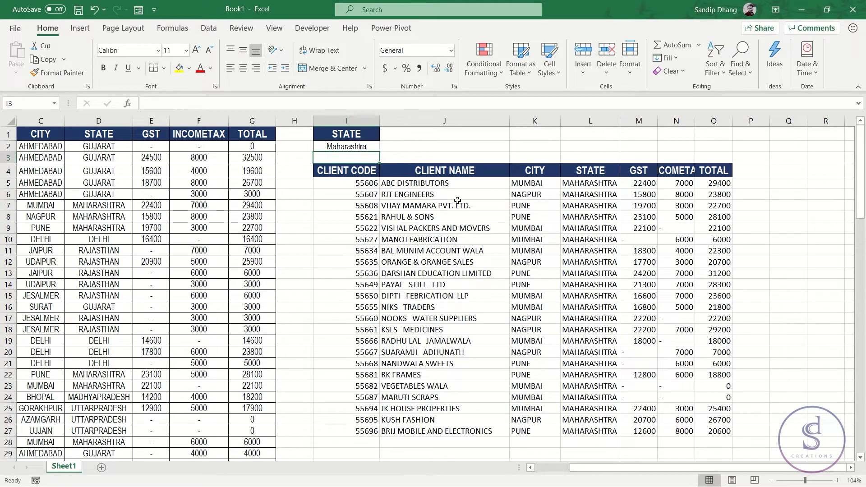
left_click(363, 146)
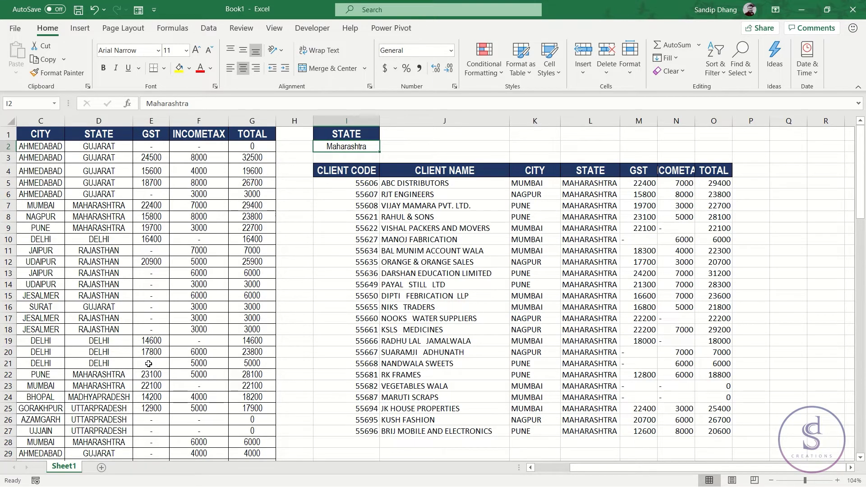
type("We")
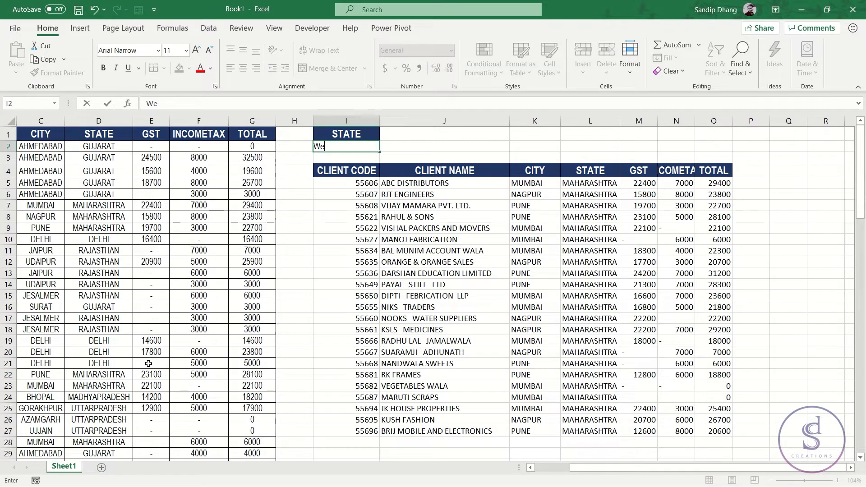
type("st Bengal")
key("Return")
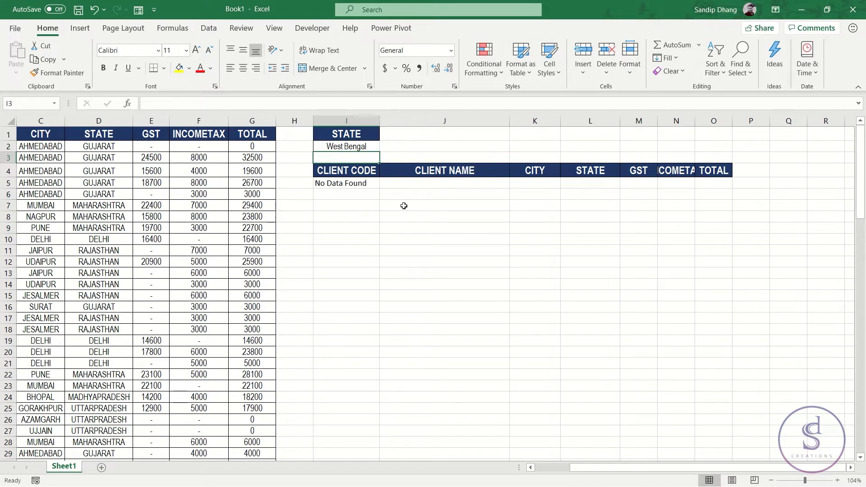
Step: Enter GUJARAT in capitals as the state criterion and review the I5 FILTER formula
left_click(355, 186)
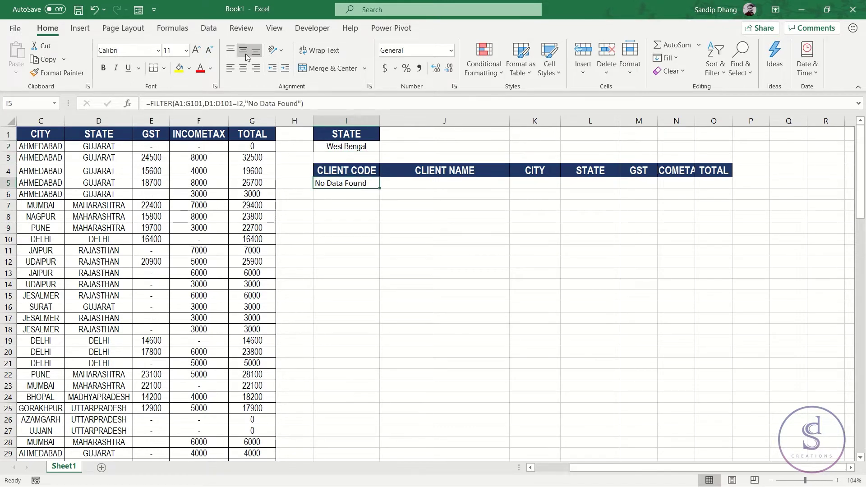
left_click(363, 146)
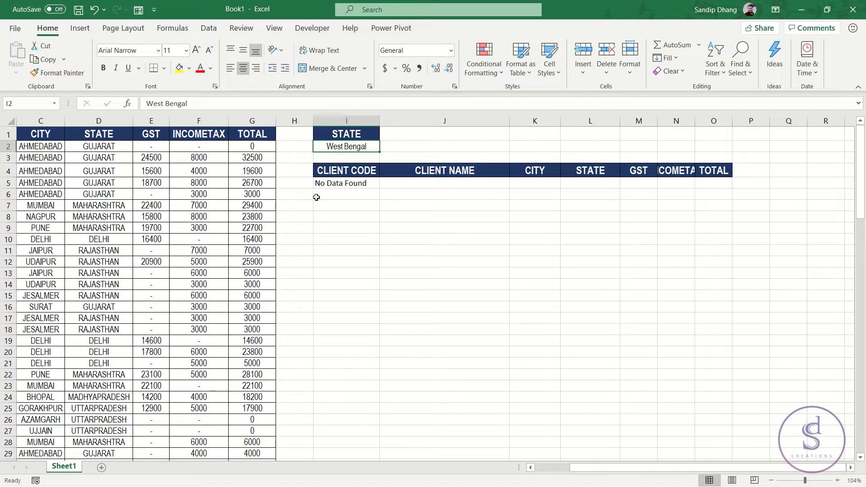
key("Caps_Lock")
type("G")
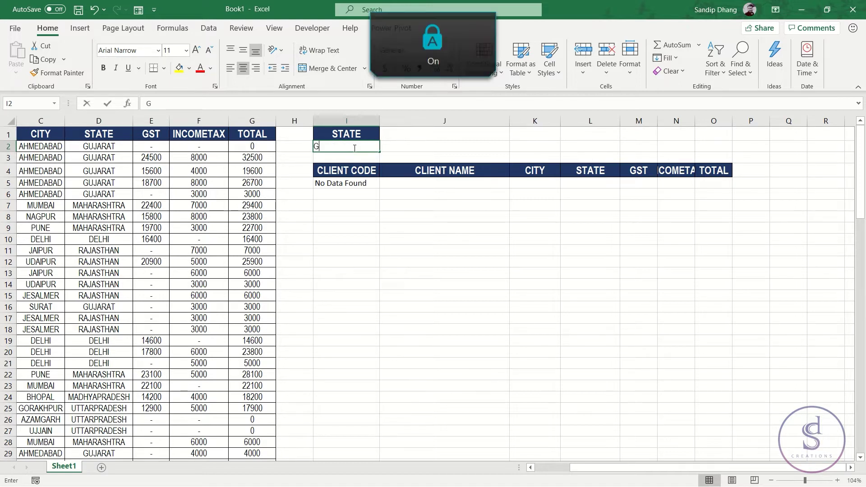
type("UJ")
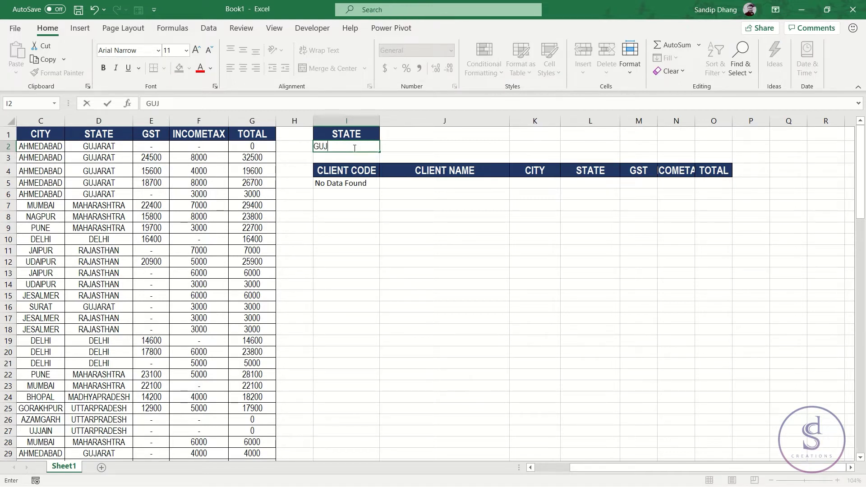
type("QRAT")
key("Return")
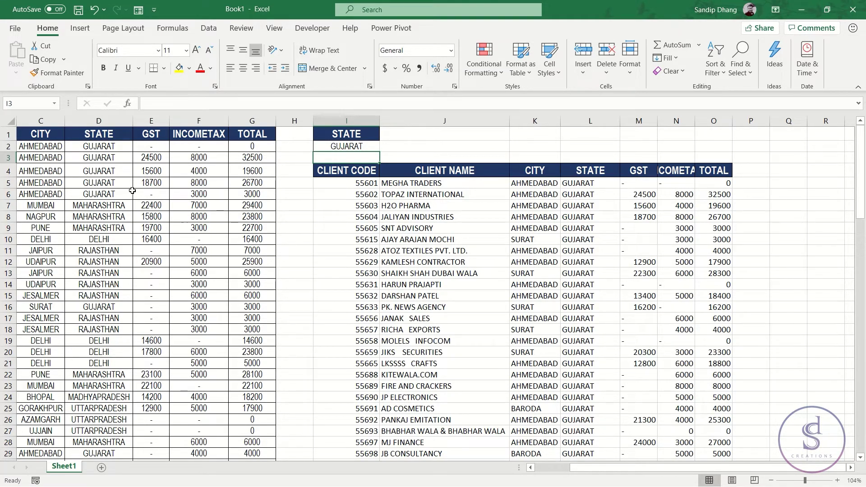
left_click(135, 208)
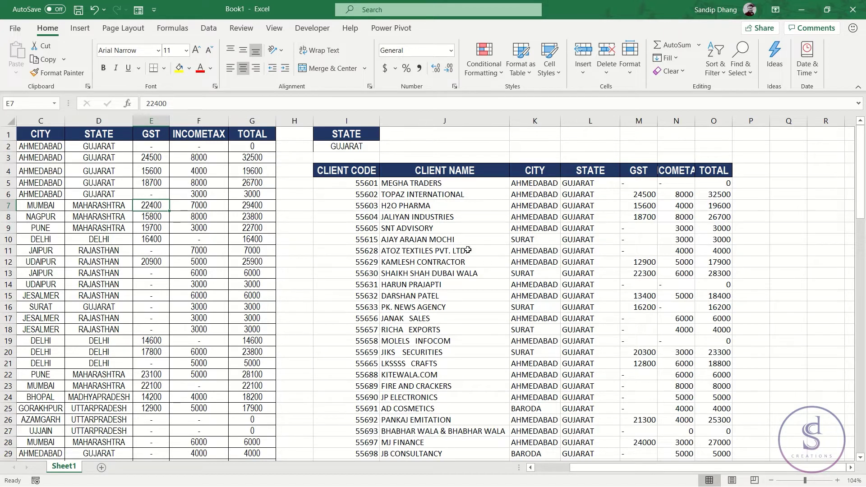
left_click(368, 183)
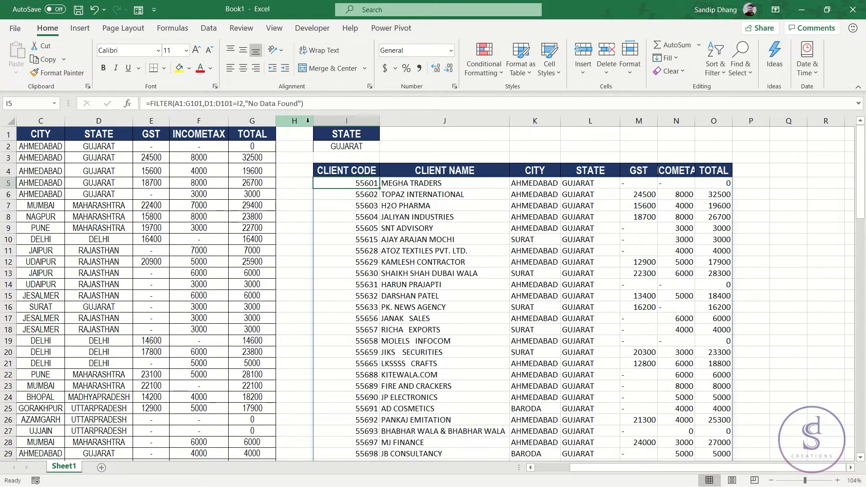
Step: Drag the STATE heading and GUJARAT value from I1:I2 to J1:J2
left_click_drag(342, 131, 345, 147)
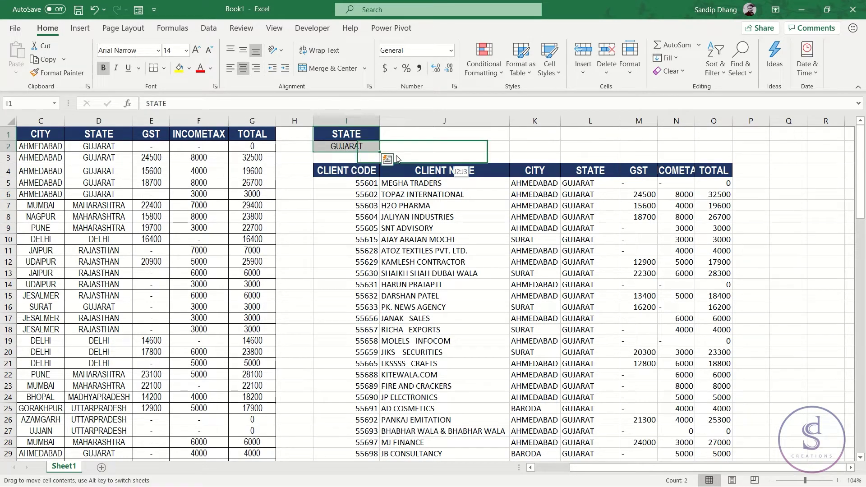
left_click_drag(346, 153, 444, 154)
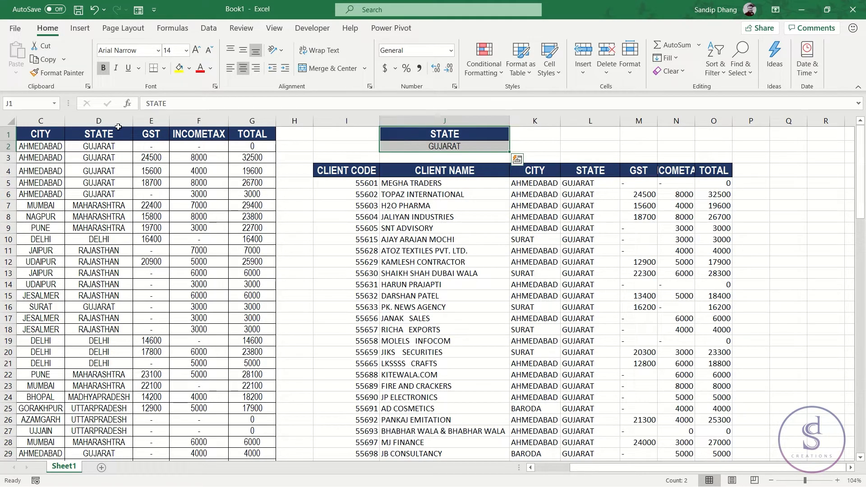
left_click(40, 134)
Step: Copy the CITY heading from C1 into I1 and enter Ahmedabad beneath it in I2
key("ctrl+c")
left_click(323, 131)
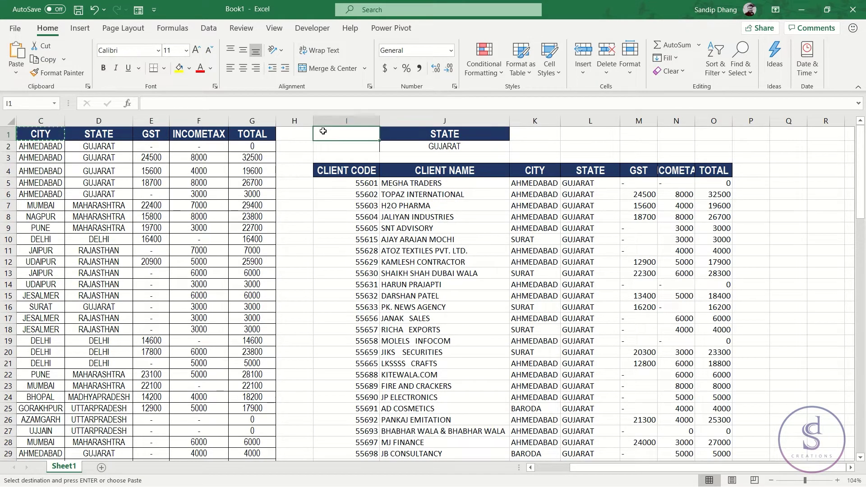
key("ctrl+v")
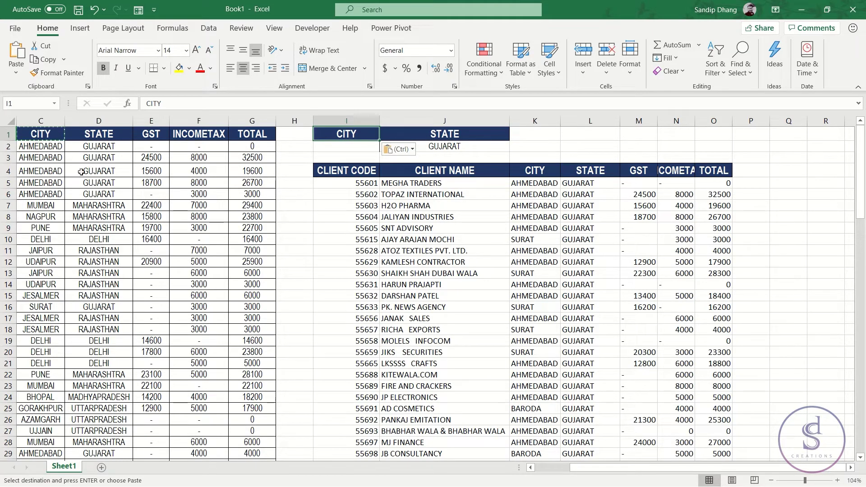
left_click(47, 306)
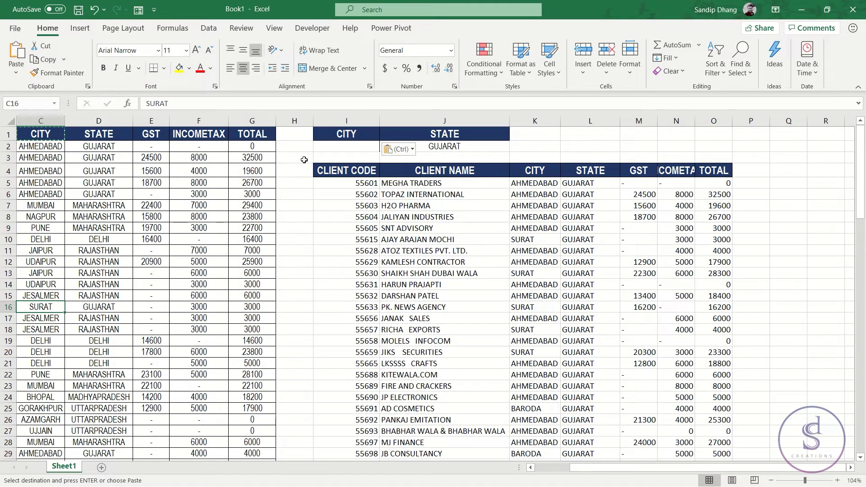
left_click(336, 146)
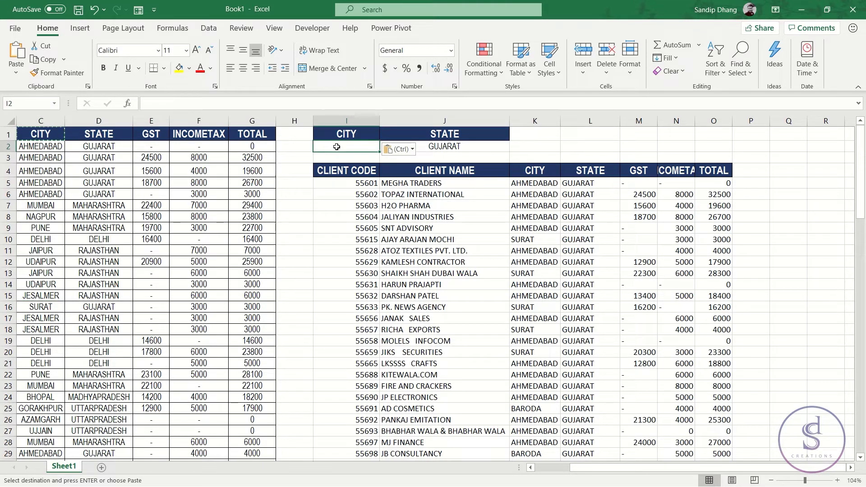
key("Caps_Lock")
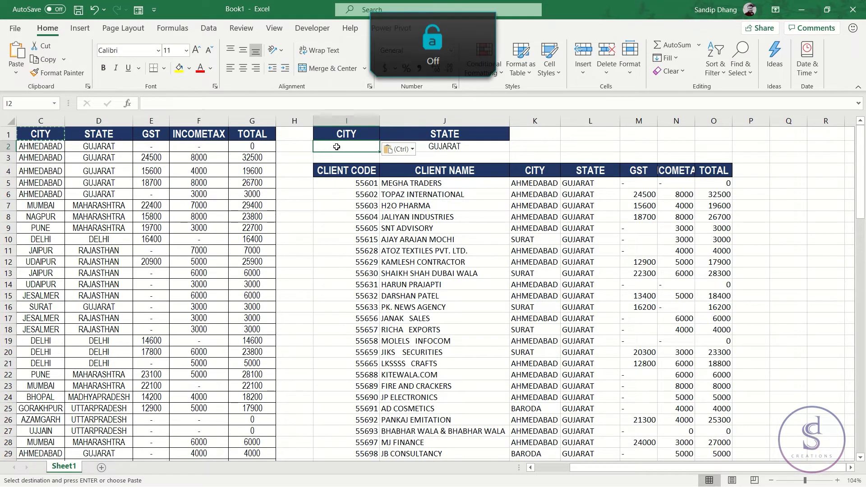
type("Ahmedabad")
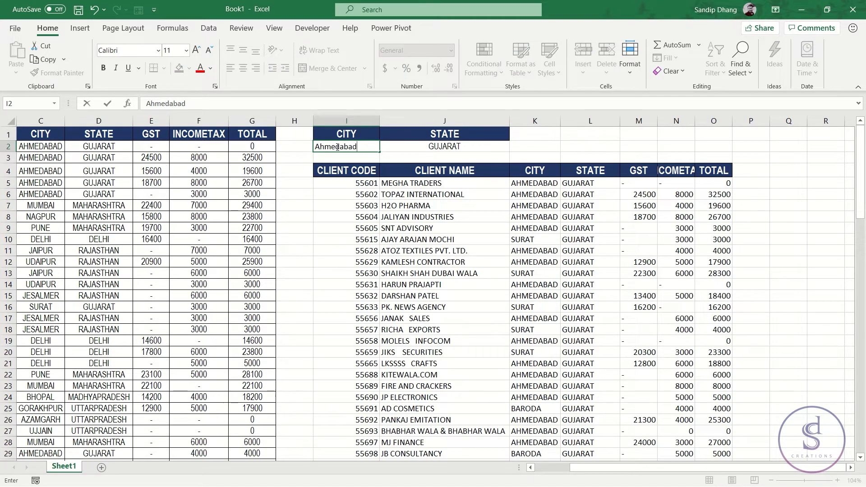
key("Return")
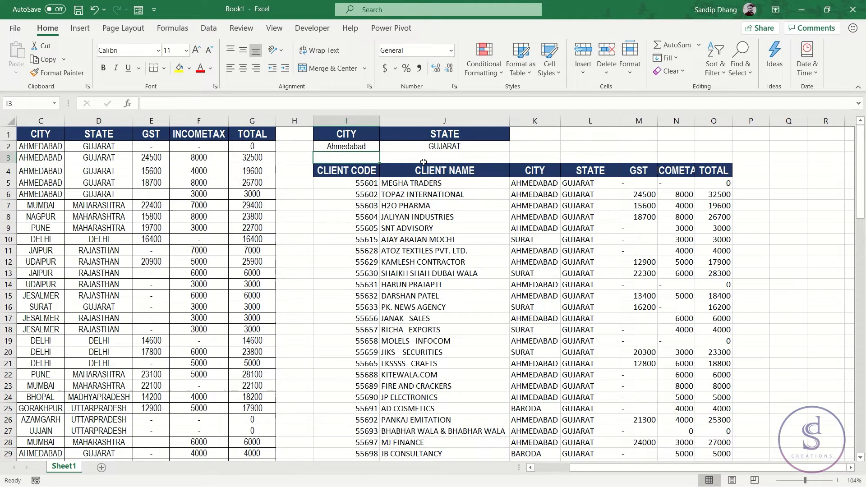
left_click(360, 182)
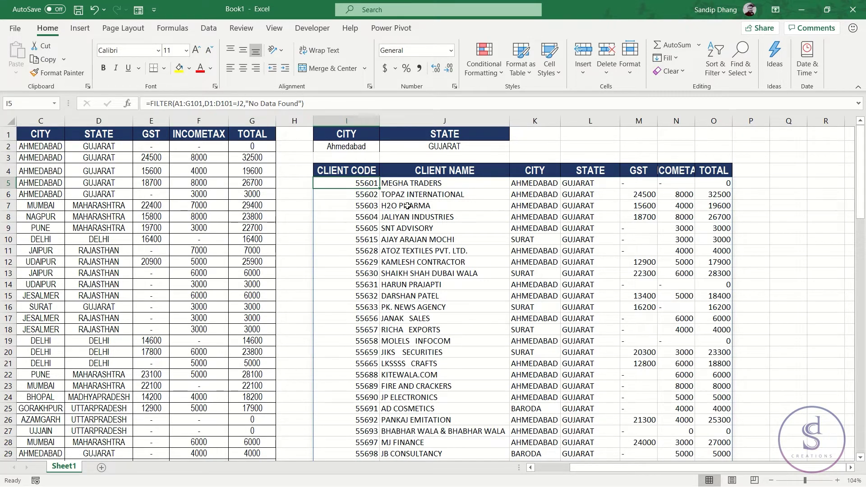
left_click(428, 225)
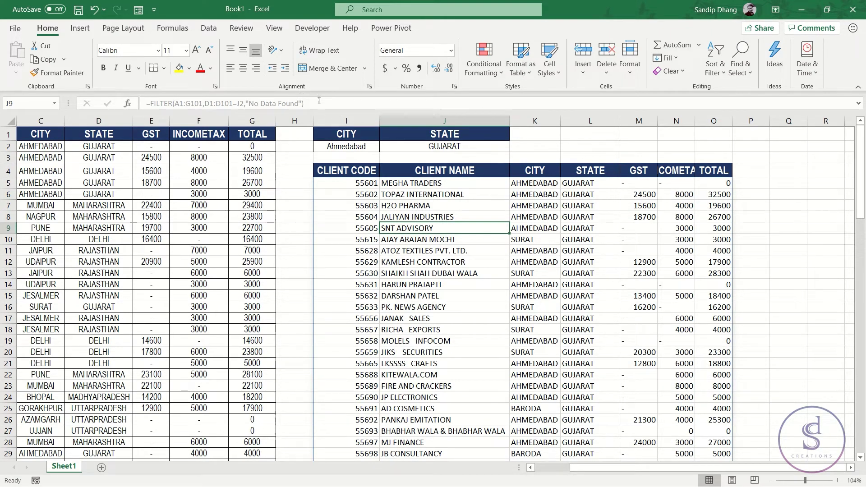
key("BackSpace")
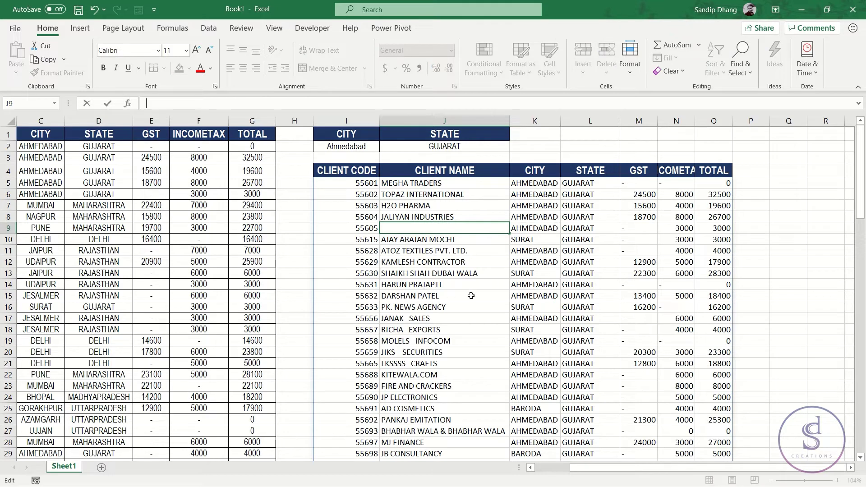
key("Escape")
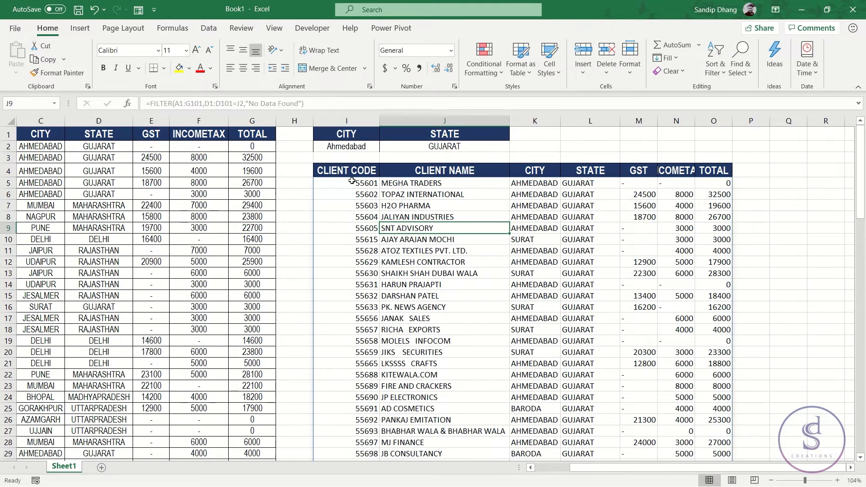
left_click(352, 181)
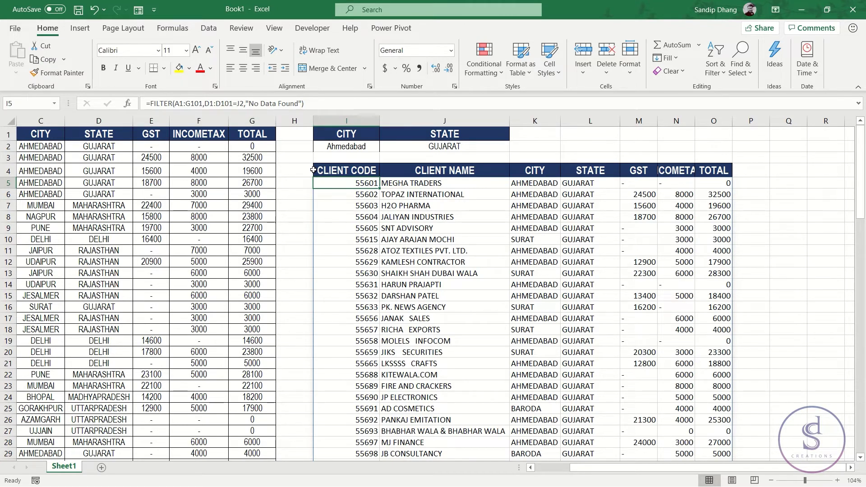
key("ctrl+shift+Down")
Step: Delete the existing FILTER formula and its spilled results from I5
key("ctrl+shift+Right")
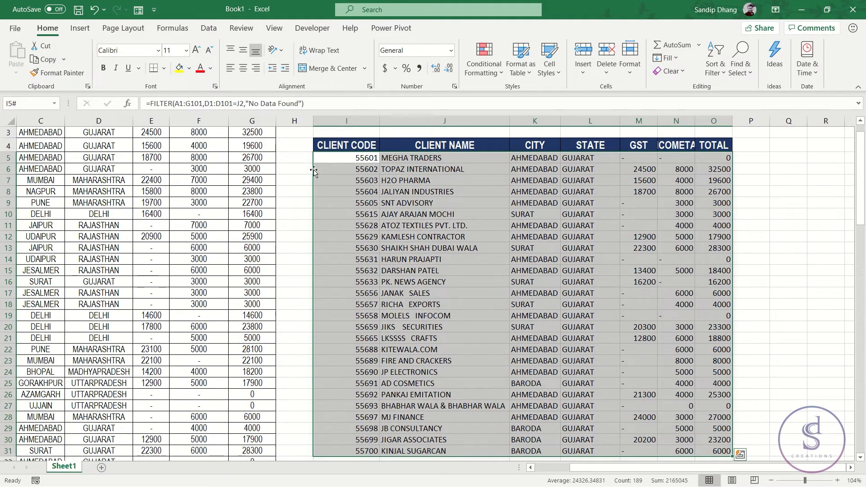
key("Delete")
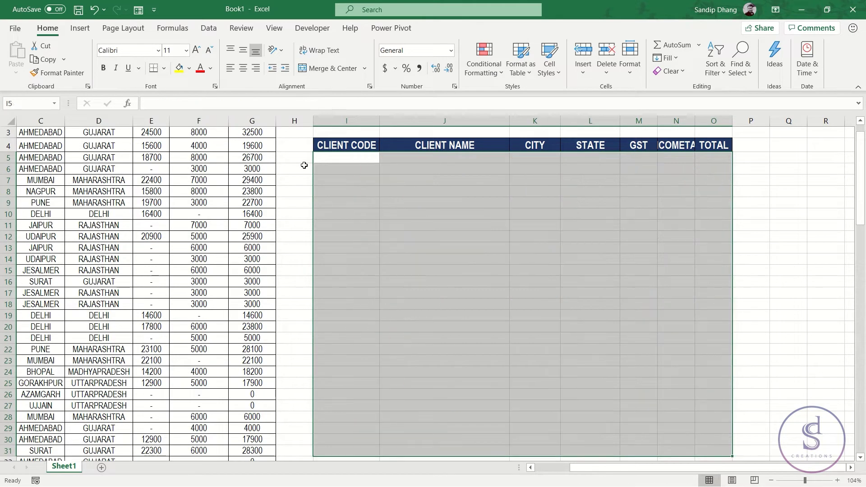
left_click(334, 158)
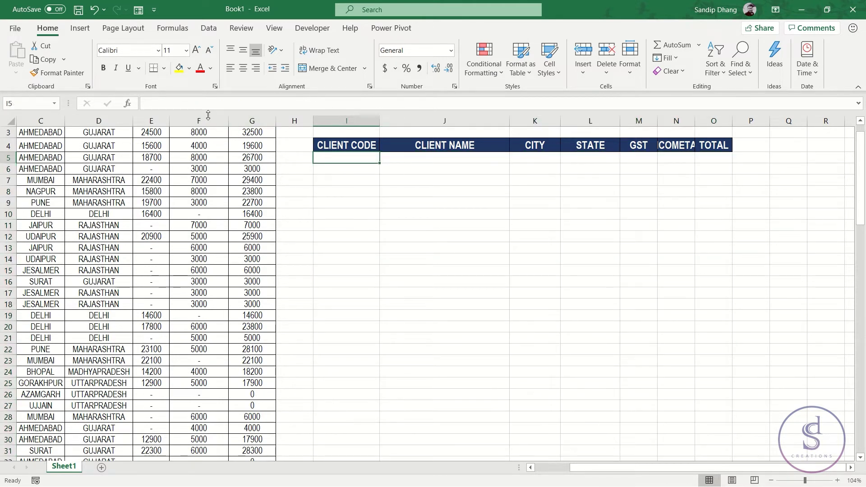
Step: Retype =FILTER in I5 with A1:G101 as the array, starting a CITY condition
type("=filter")
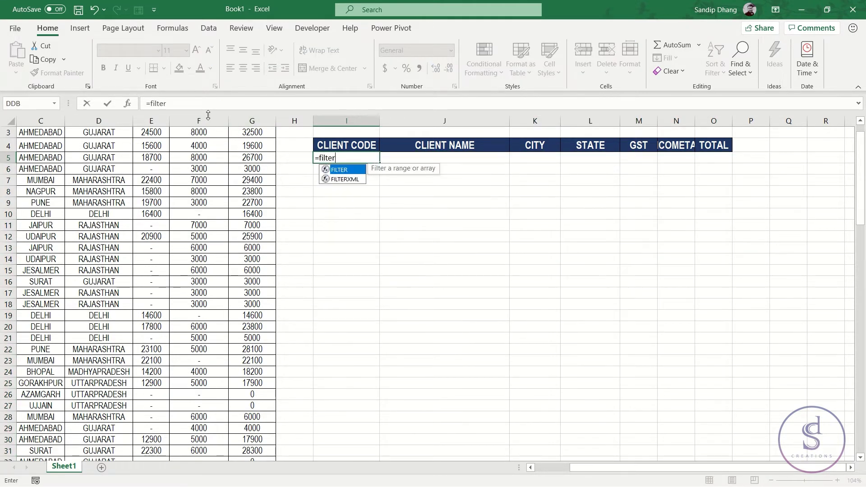
key("Tab")
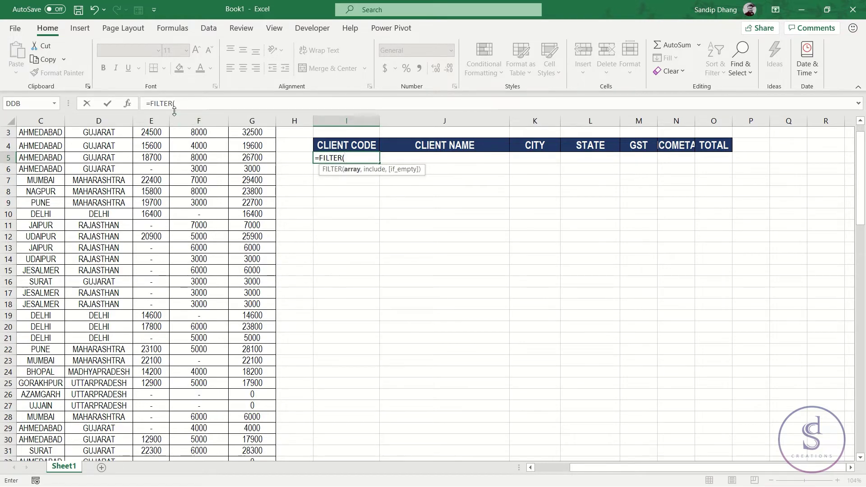
scroll(67, 134, "up", 1)
scroll(67, 133, "left", 2)
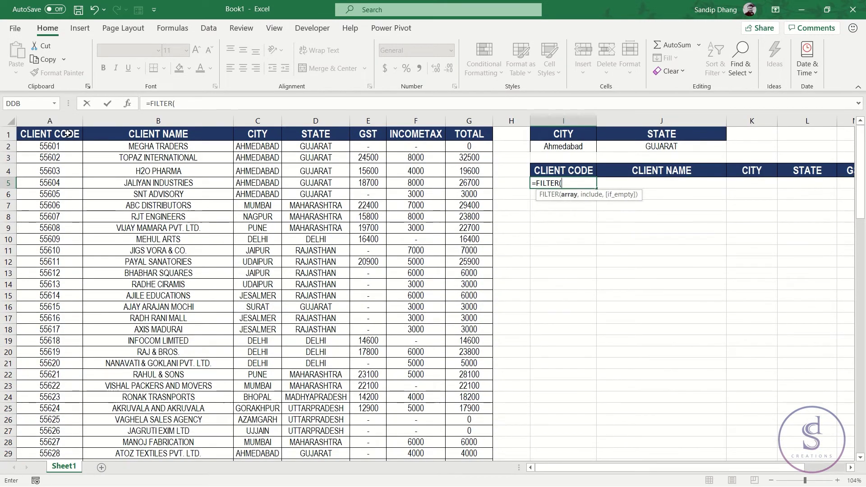
left_click(66, 134)
key("ctrl+shift+Down")
key("ctrl+shift+Right")
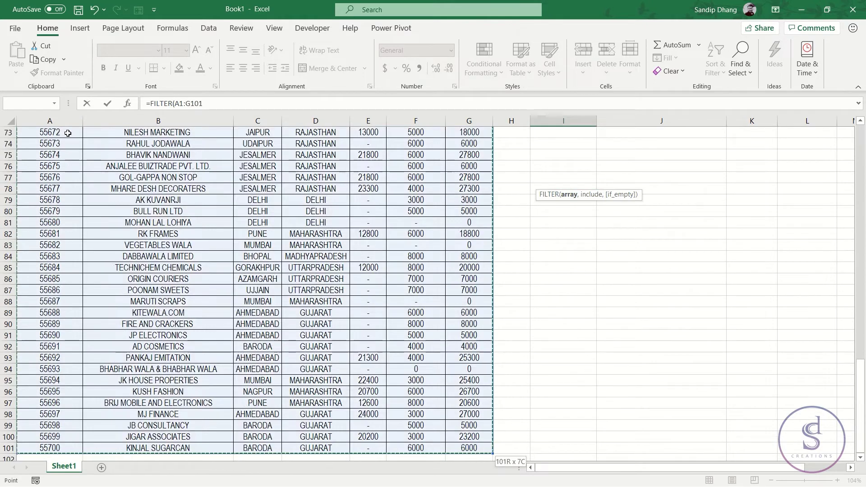
scroll(67, 134, "up", 20)
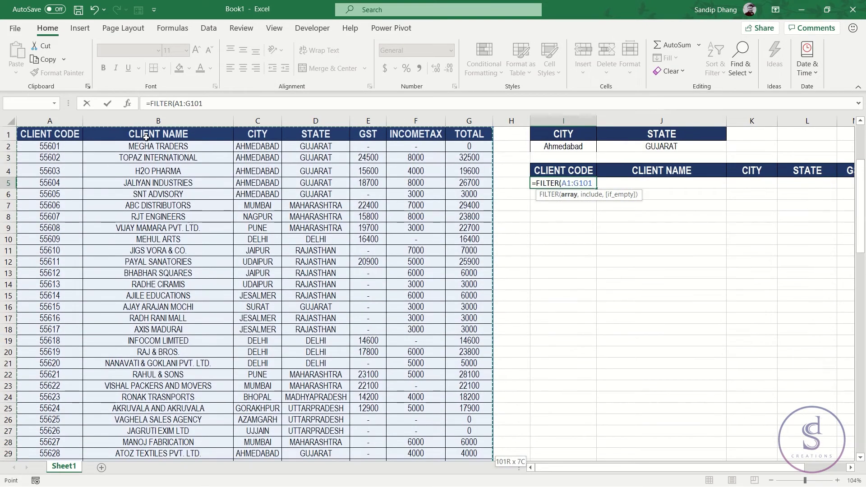
type(",(")
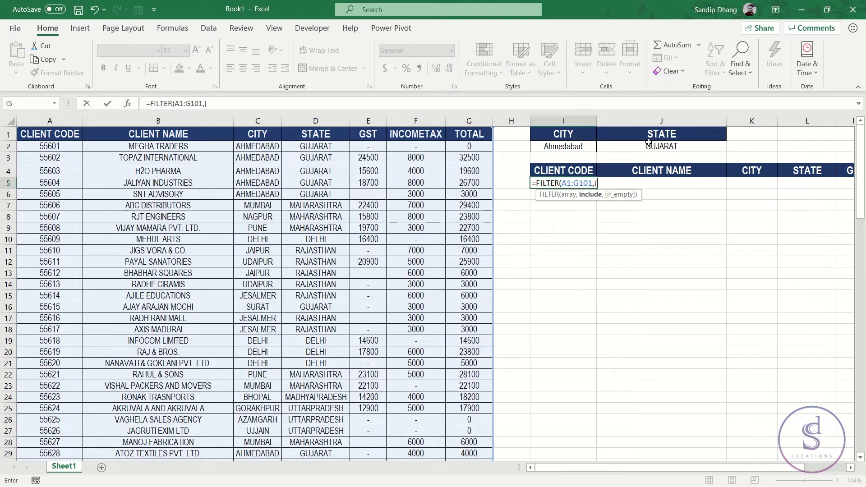
left_click(276, 134)
Step: Build the city condition (C1:C101=I2) as the FILTER formula's first criterion
key("ctrl+shift+Down")
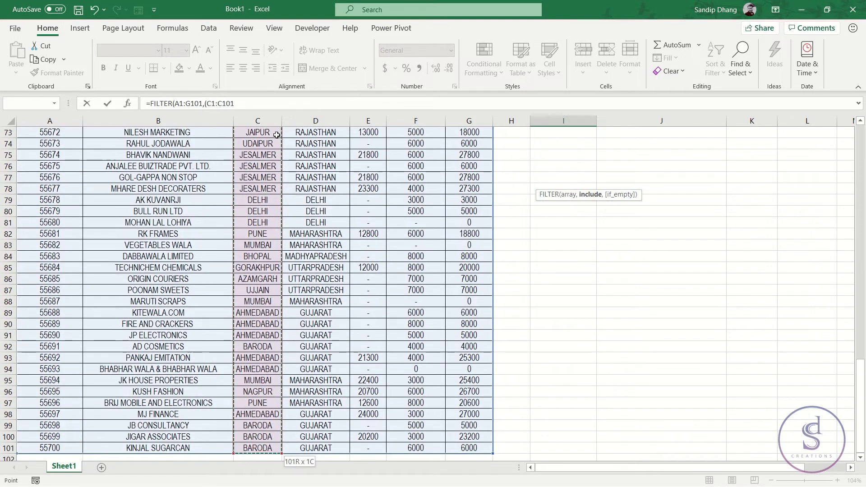
type("=")
scroll(276, 134, "up", 20)
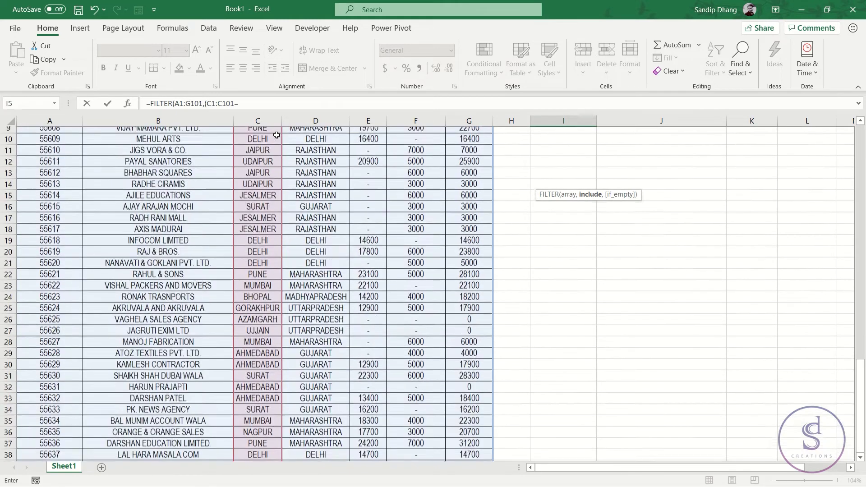
scroll(277, 135, "up", 3)
left_click(567, 148)
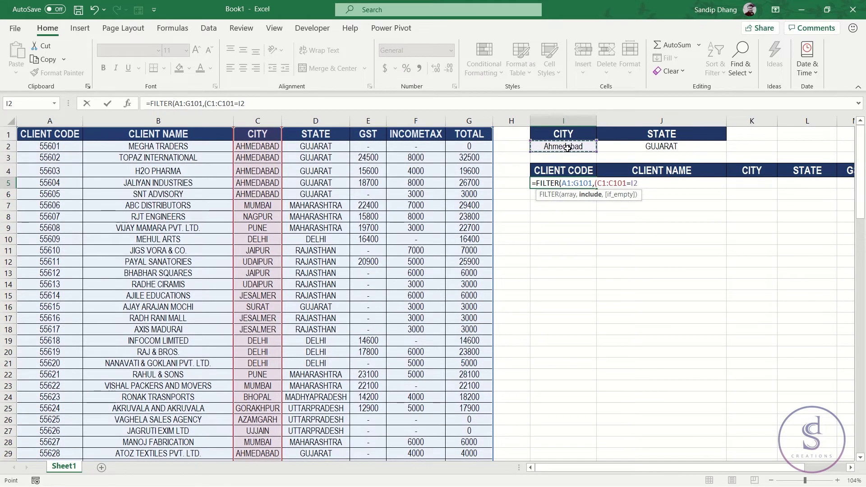
type(")")
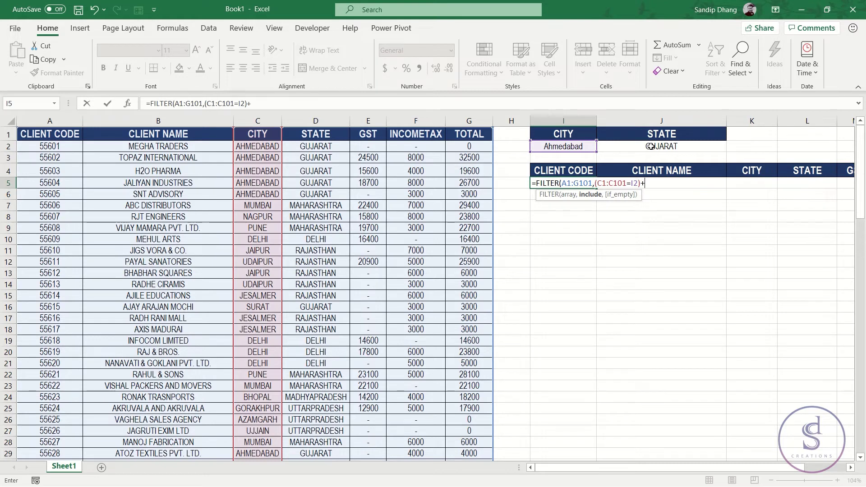
Step: Multiply in the state condition (D1:D101=J2), add "No data" as the fallback, and commit the formula
type("+")
type("(")
left_click(323, 135)
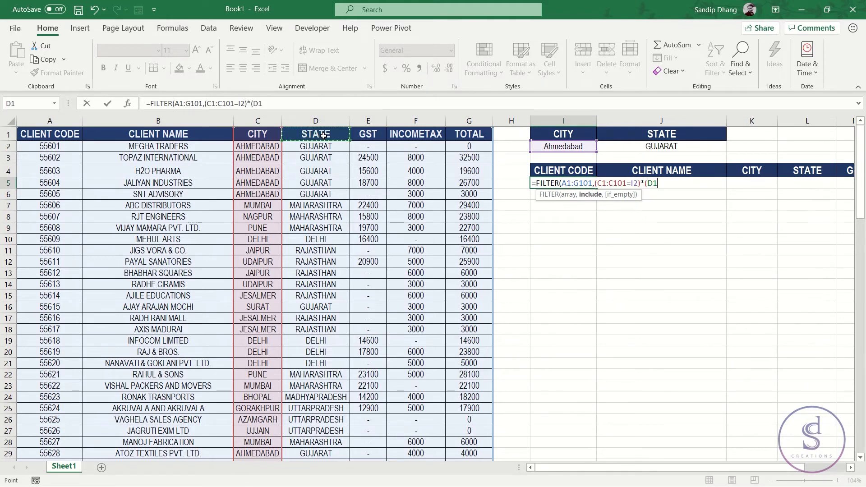
key("ctrl+shift+Down")
scroll(324, 135, "up", 20)
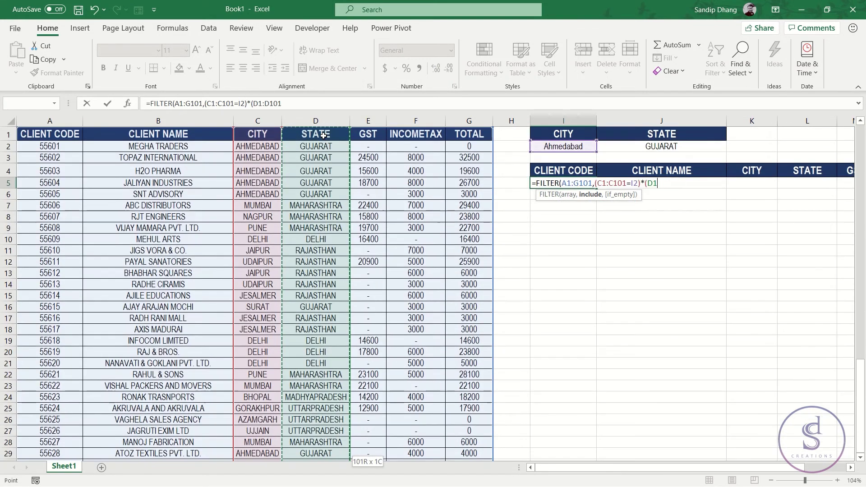
type("=")
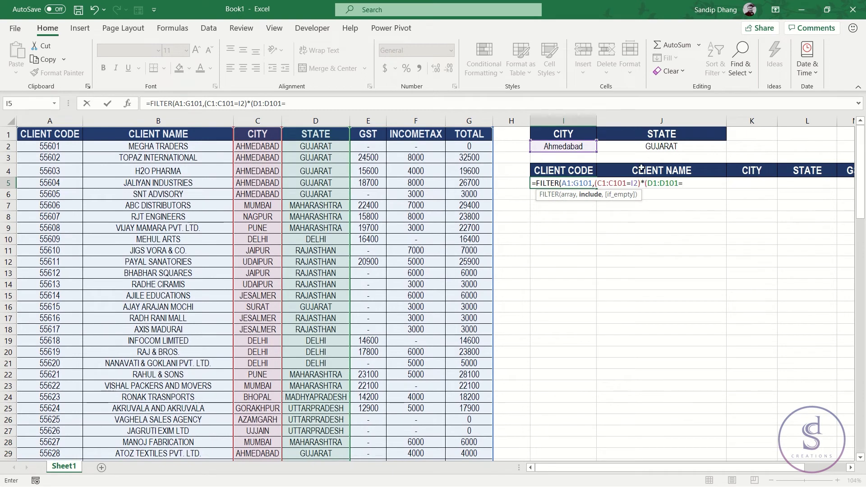
left_click(653, 147)
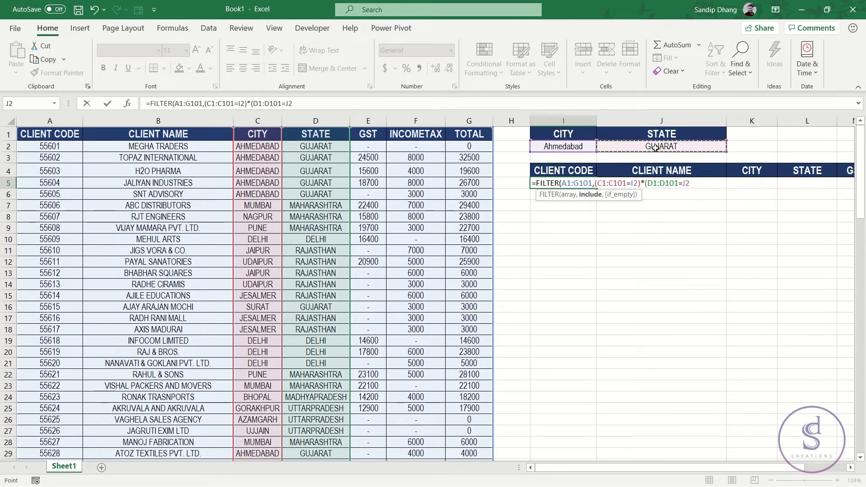
type(")")
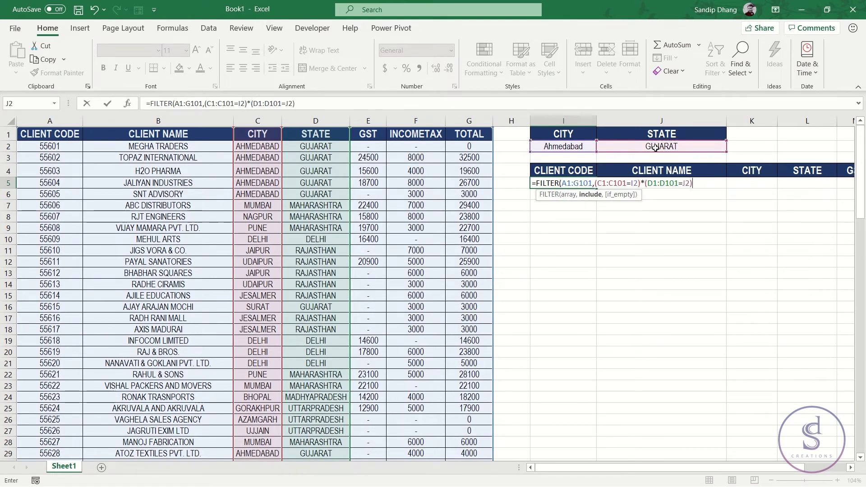
type(",\"")
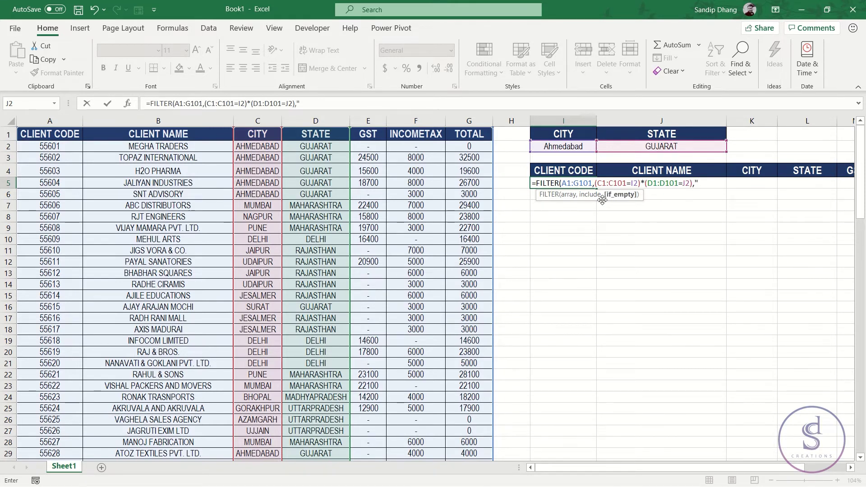
type("No data\"")
type(")")
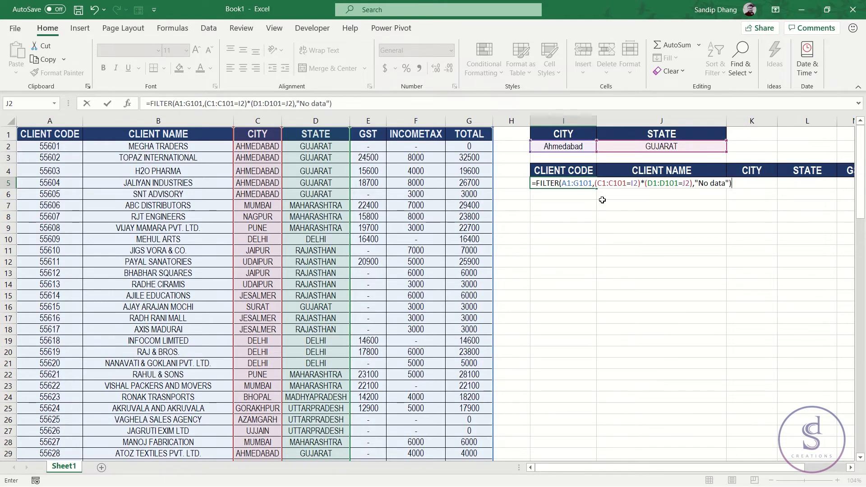
key("Return")
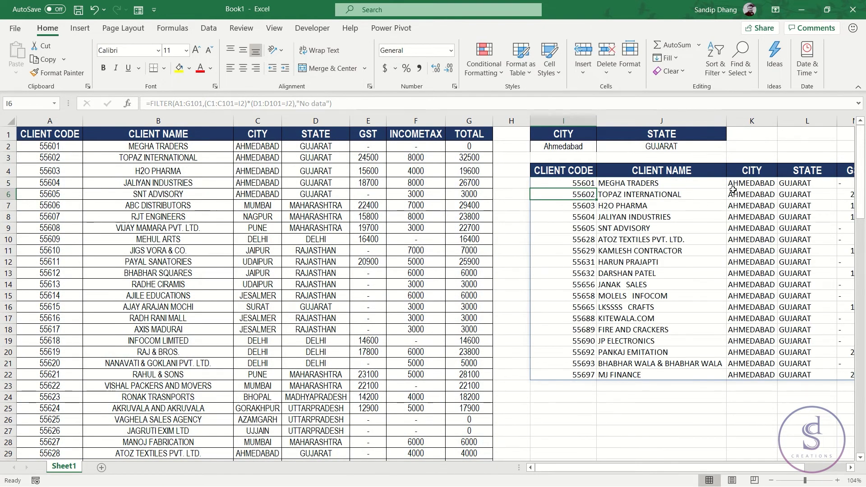
Step: Replace the city criterion in I2 with Surat
left_click_drag(787, 183, 762, 185)
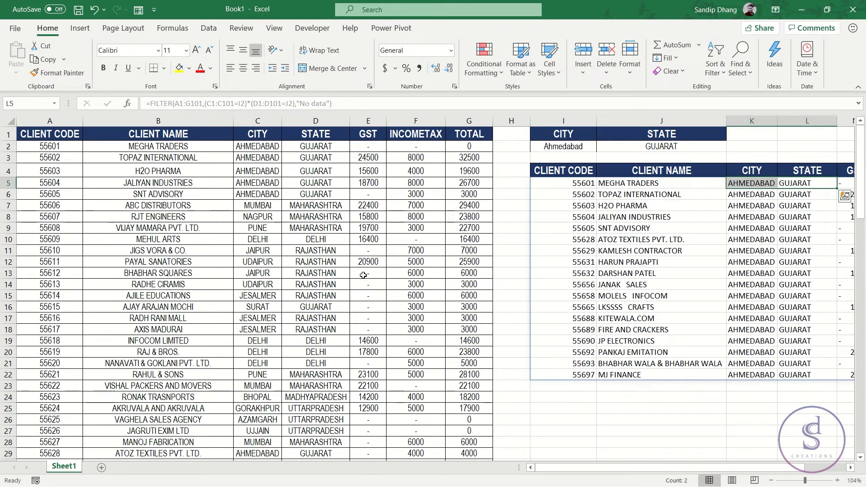
left_click(577, 146)
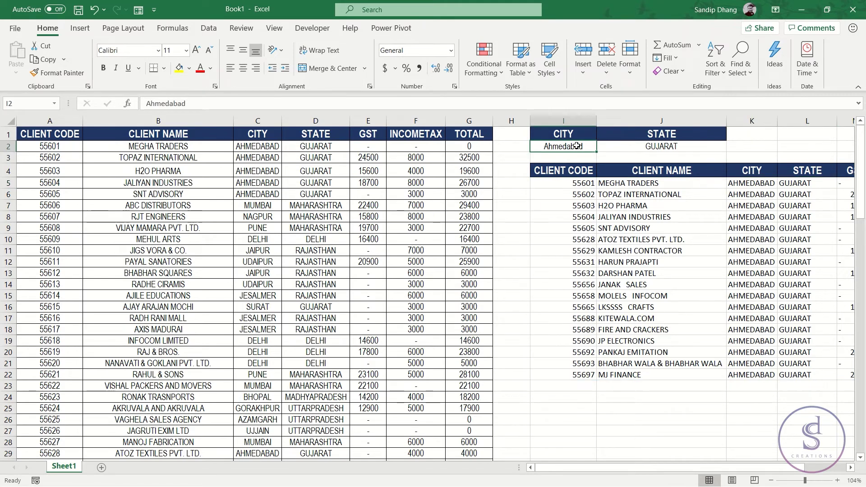
type("Surat")
key("Return")
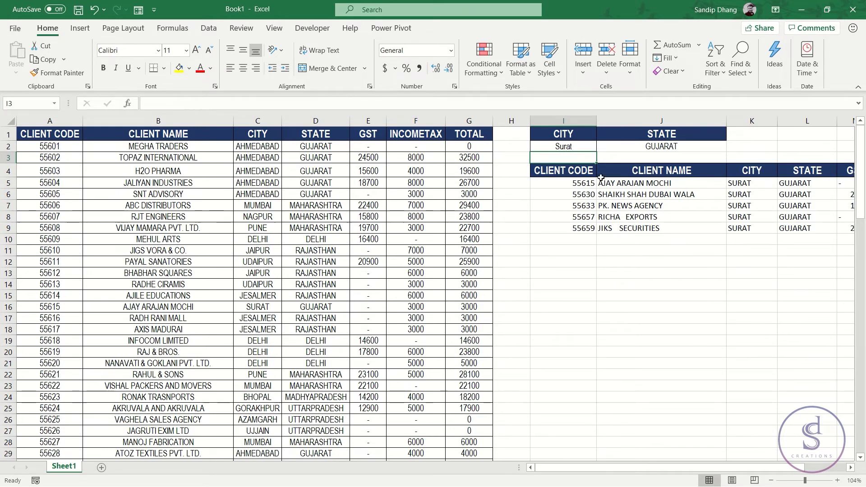
Step: Enter Delhi as the state criterion in J2, then reselect the formula cell I5
left_click(635, 145)
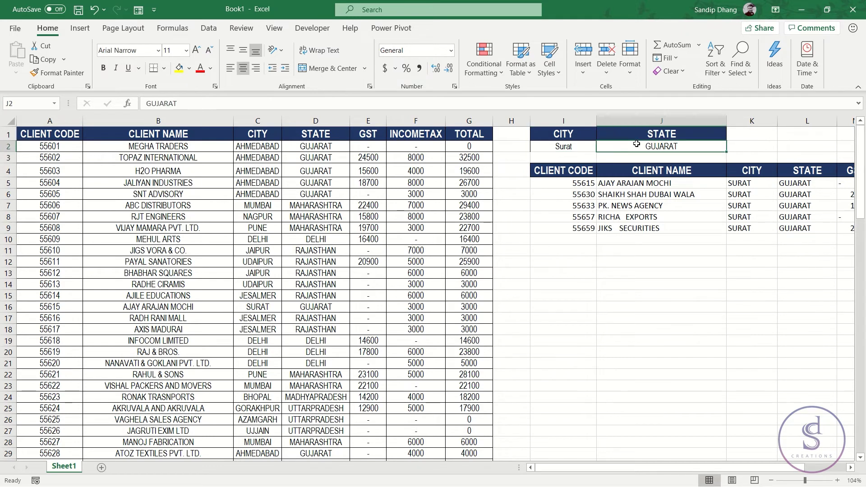
type("De")
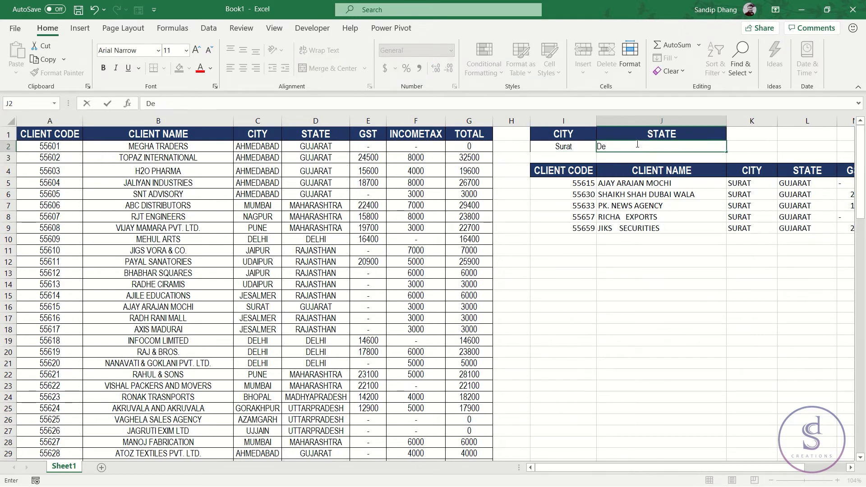
key("Return")
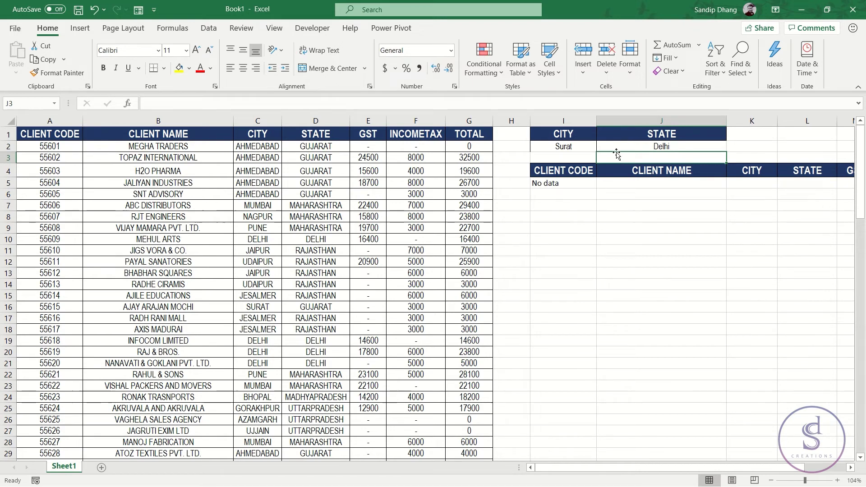
left_click(582, 183)
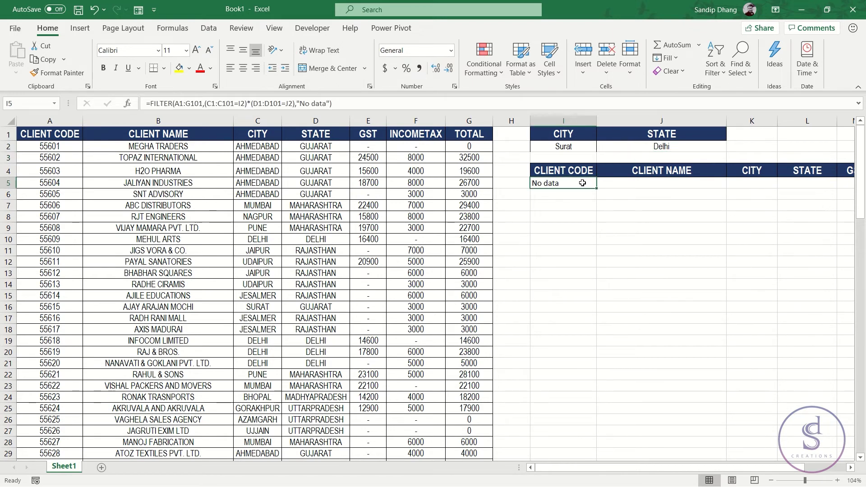
Step: Replace the * joining the two conditions in I5 with + to apply OR logic
left_click(250, 104)
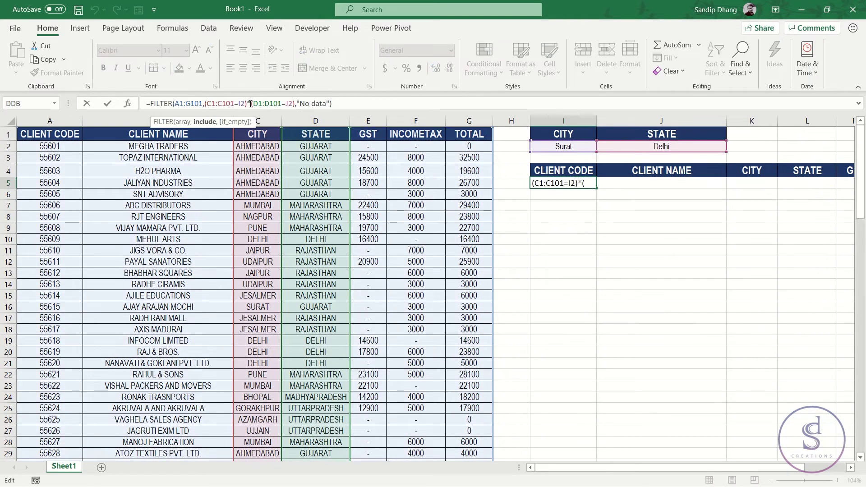
key("BackSpace")
type("+")
key("Return")
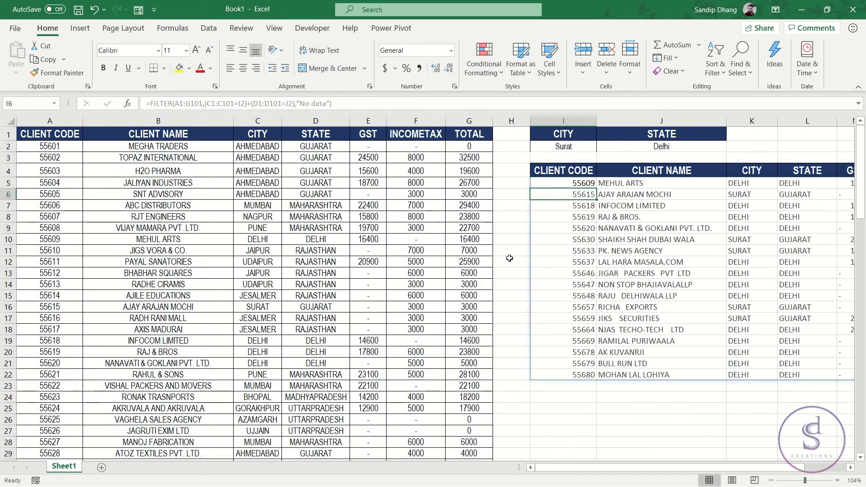
left_click(755, 183)
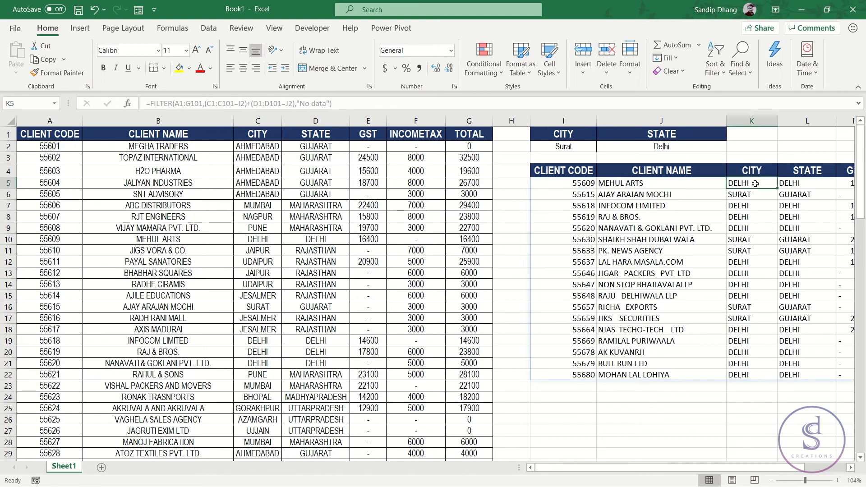
left_click(760, 197)
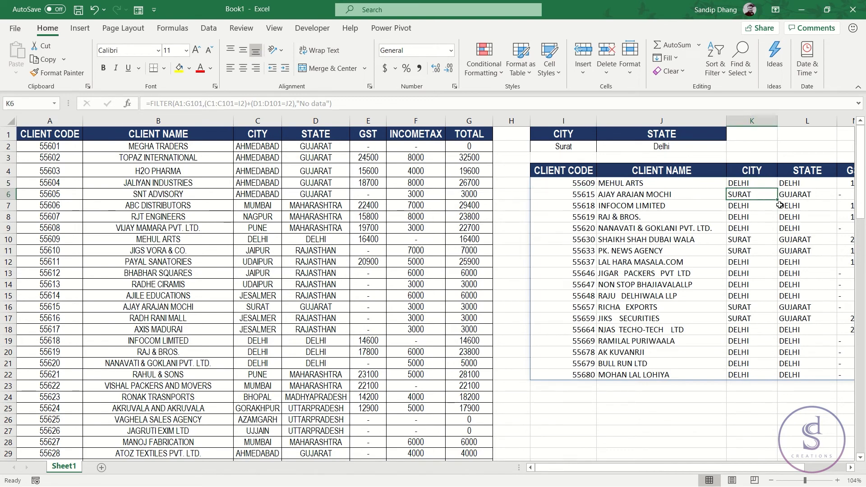